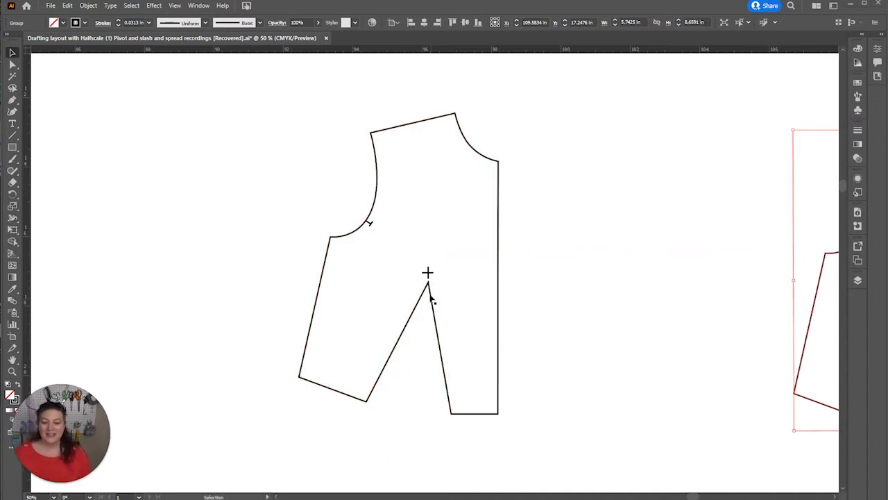
- Raise the bodice's dart apex up to the bust point with Direct Selection
{"action": "left_click", "coordinate": [431, 300]}
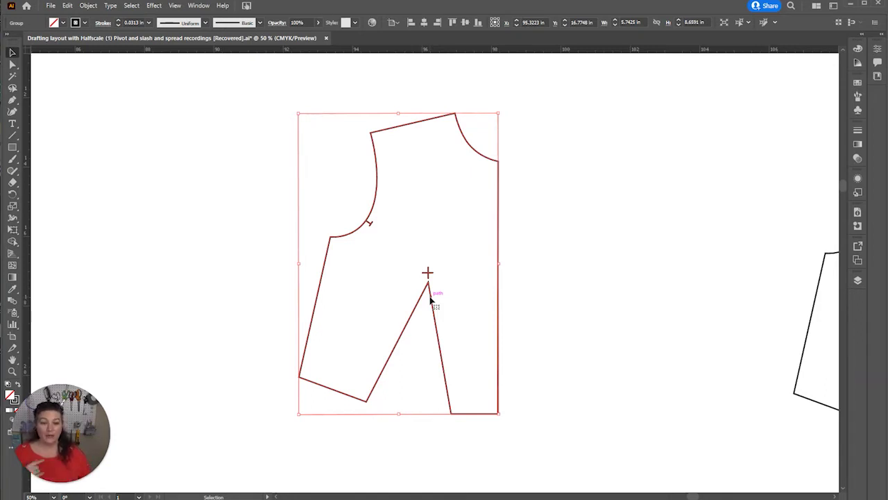
{"action": "key", "text": "a"}
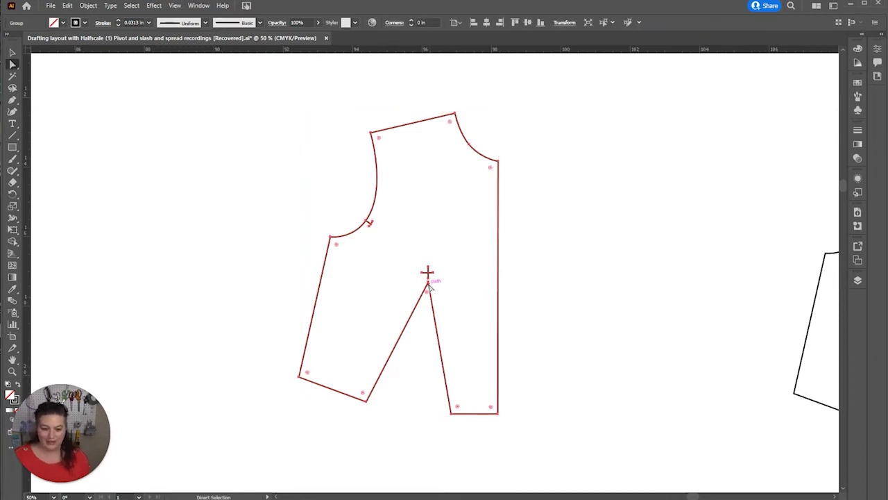
{"action": "left_click", "coordinate": [433, 291]}
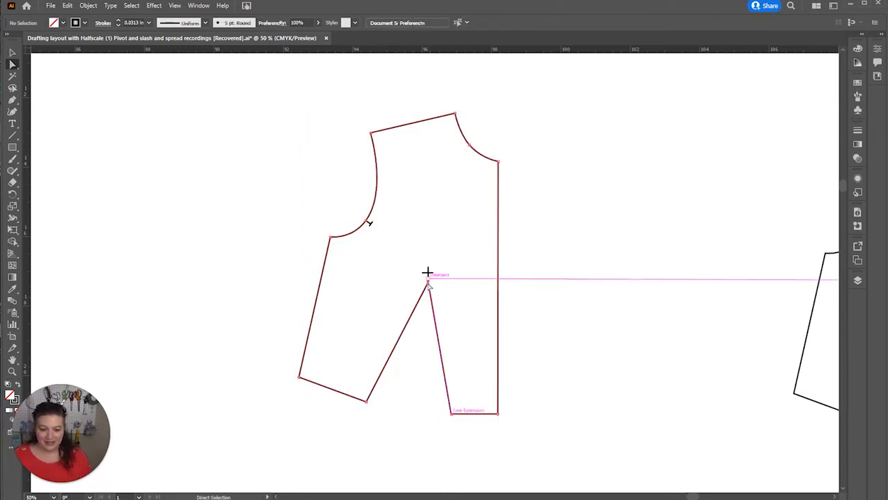
{"action": "left_click_drag", "start_coordinate": [429, 284], "coordinate": [429, 274]}
{"action": "left_click", "coordinate": [449, 335]}
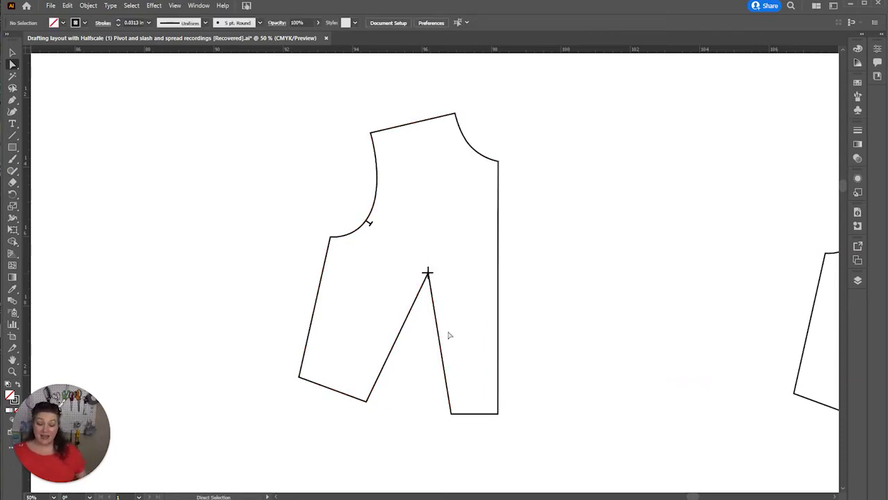
- Draw a straight slash line from the lower side-seam corner to the bust point
{"action": "key", "text": "p"}
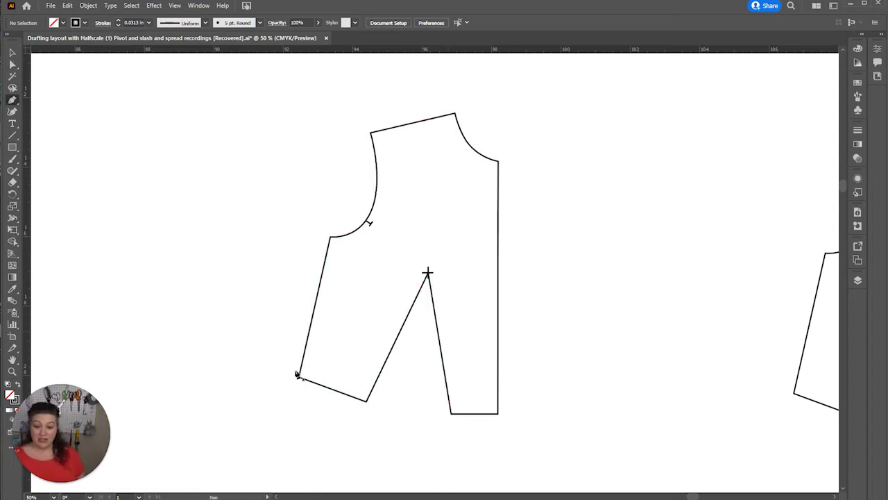
{"action": "left_click", "coordinate": [297, 371]}
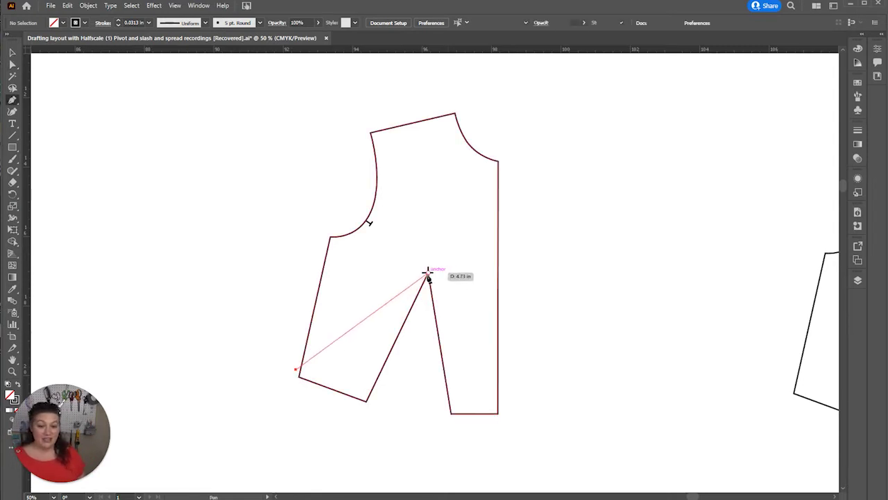
{"action": "left_click", "coordinate": [427, 273]}
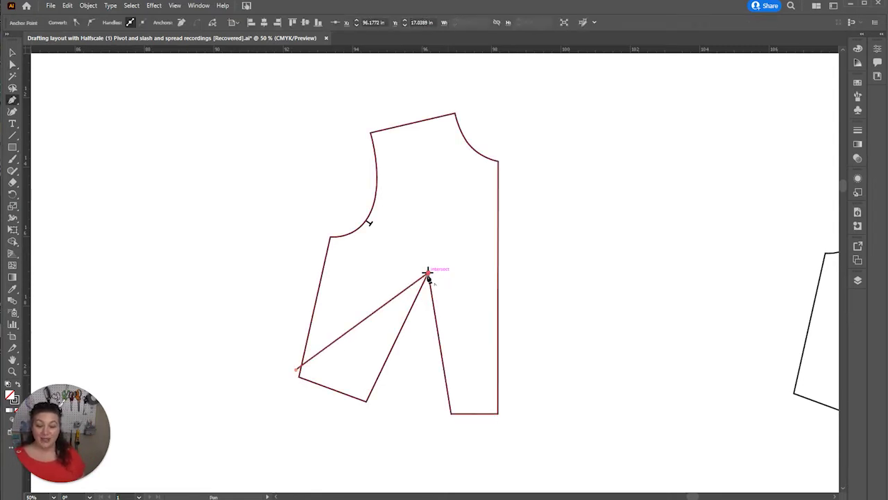
{"action": "key", "text": "a"}
{"action": "left_click_drag", "start_coordinate": [298, 369], "coordinate": [300, 373]}
{"action": "left_click", "coordinate": [302, 411]}
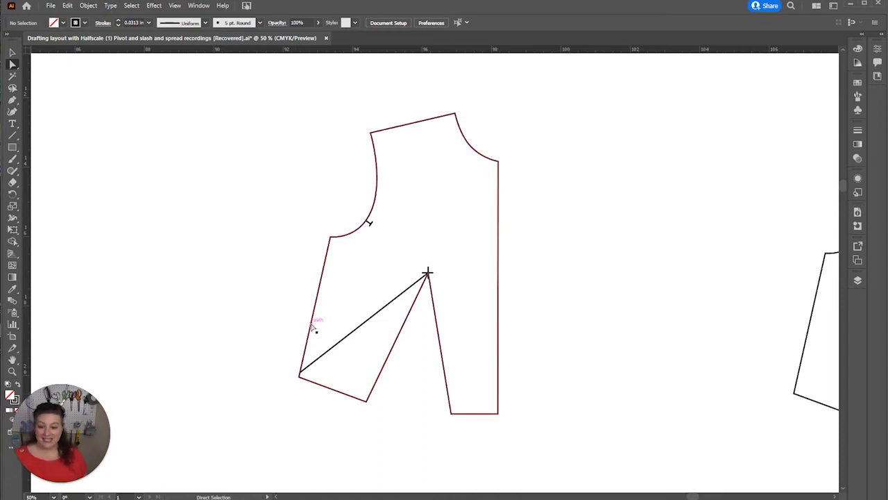
- Cut the bodice outline with Scissors at the lower side corner and at the bust point
{"action": "left_click", "coordinate": [300, 374]}
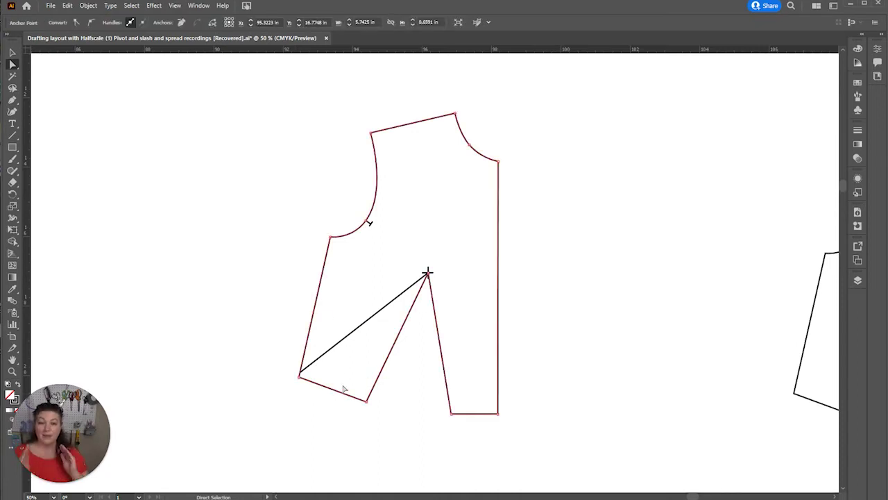
{"action": "key", "text": "c"}
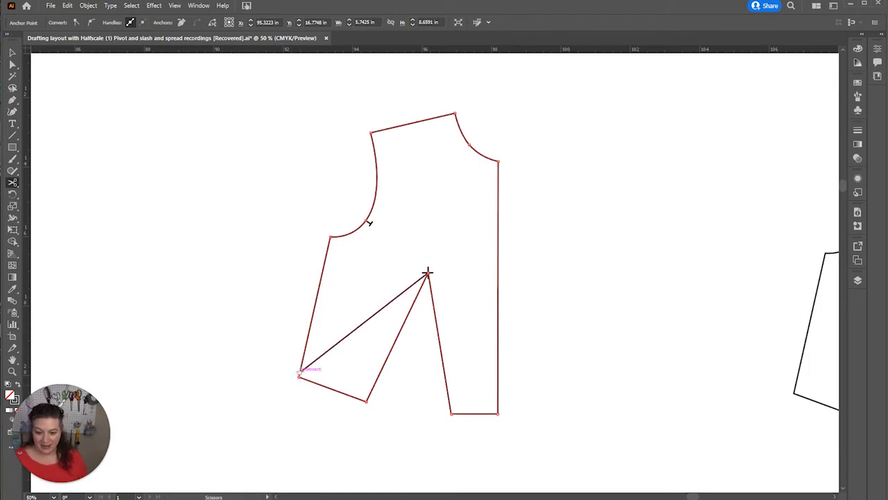
{"action": "left_click", "coordinate": [300, 374]}
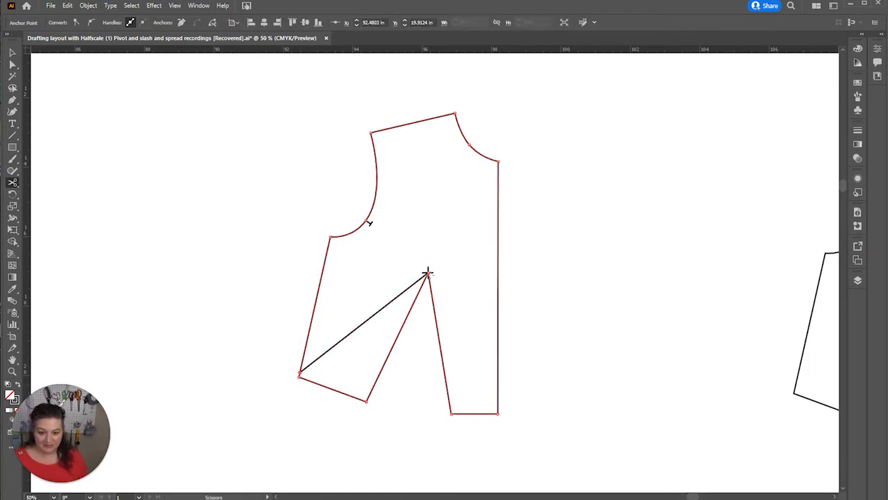
{"action": "left_click", "coordinate": [427, 273]}
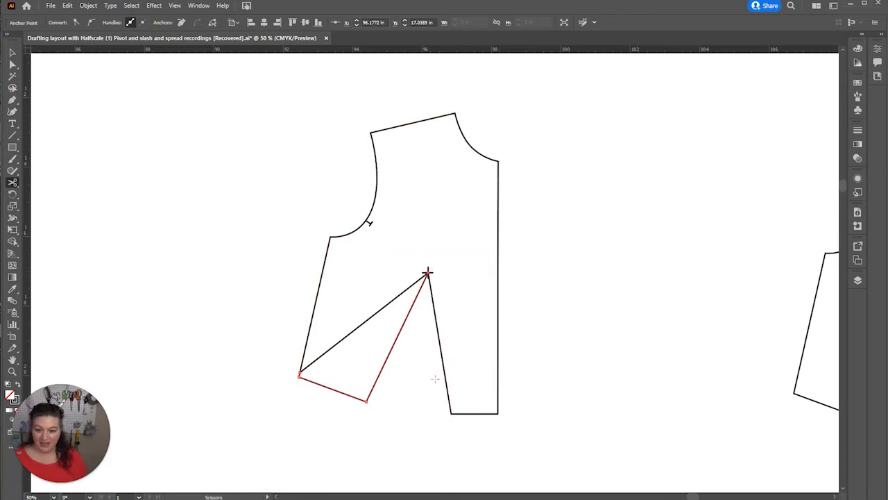
- Select the diagonal slash line together with the bodice outline
{"action": "key", "text": "v"}
{"action": "left_click", "coordinate": [267, 305]}
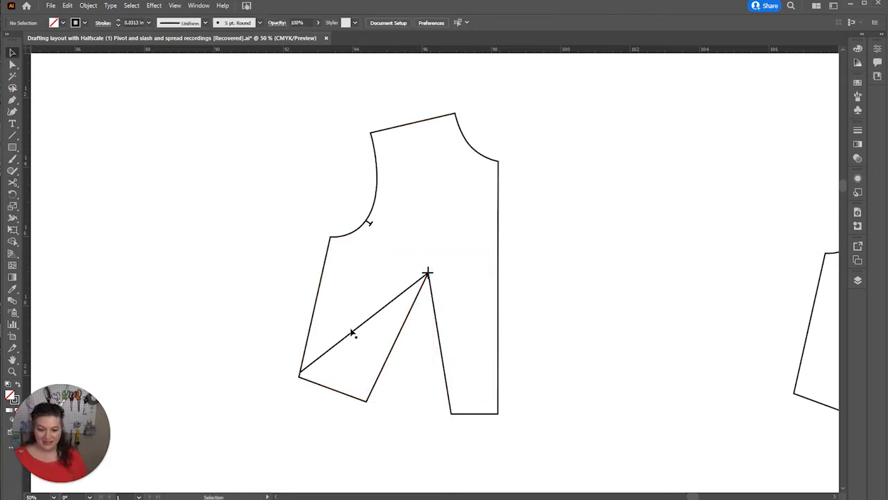
{"action": "left_click", "coordinate": [354, 335]}
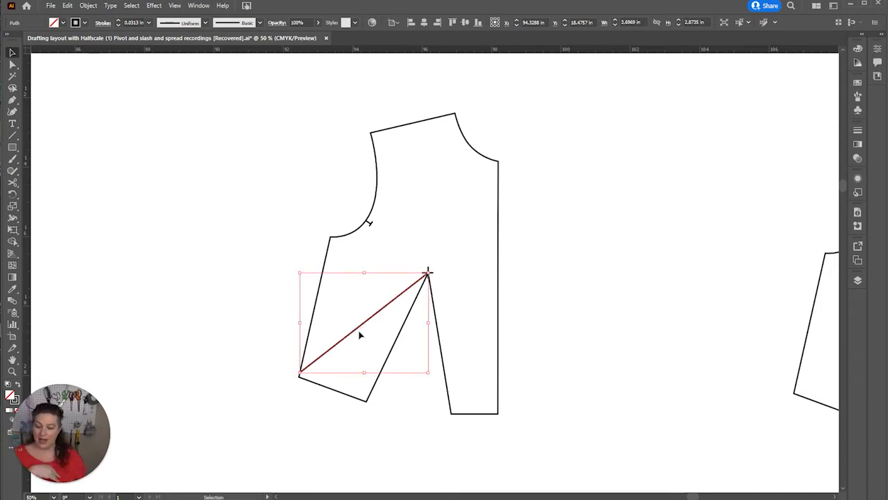
{"action": "left_click", "coordinate": [373, 370]}
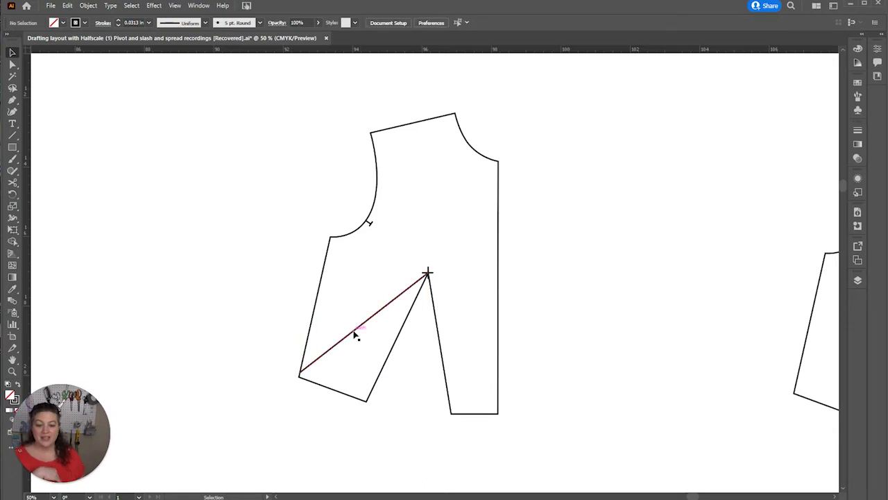
{"action": "left_click", "coordinate": [353, 335]}
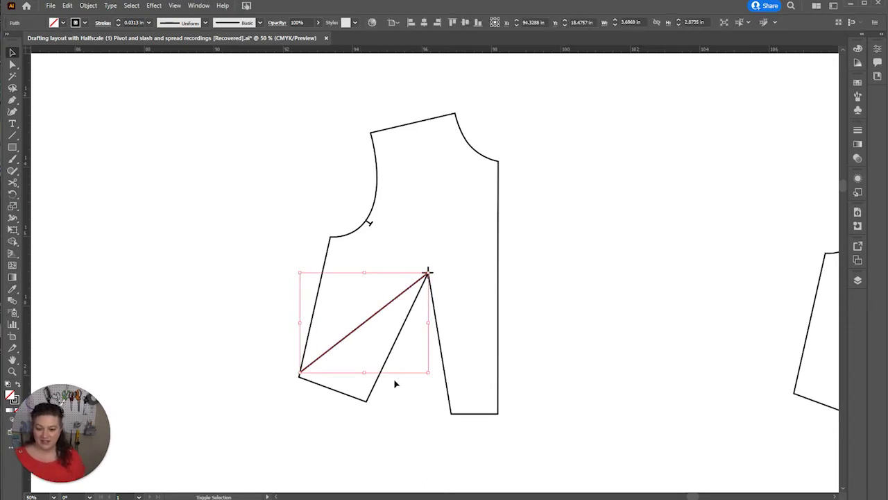
{"action": "left_click_drag", "start_coordinate": [345, 423], "coordinate": [343, 422]}
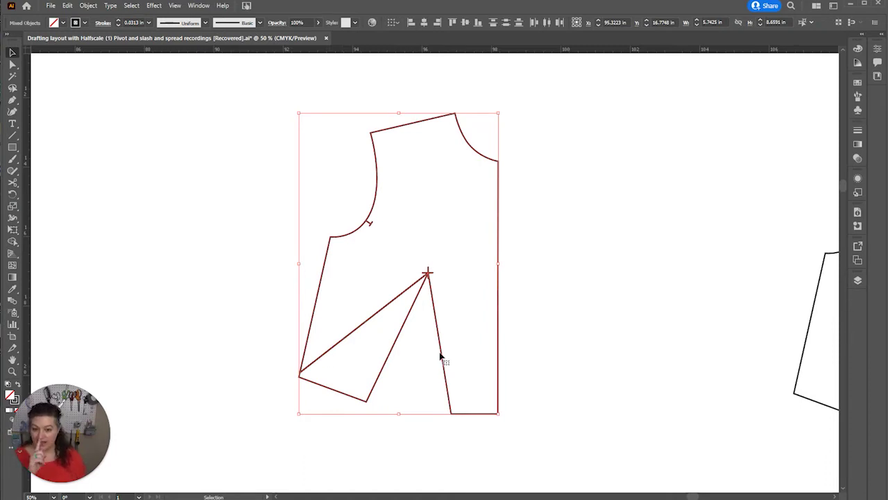
- Ungroup the bodice pieces
{"action": "left_click", "coordinate": [606, 310]}
{"action": "left_click", "coordinate": [500, 270]}
{"action": "right_click", "coordinate": [499, 270]}
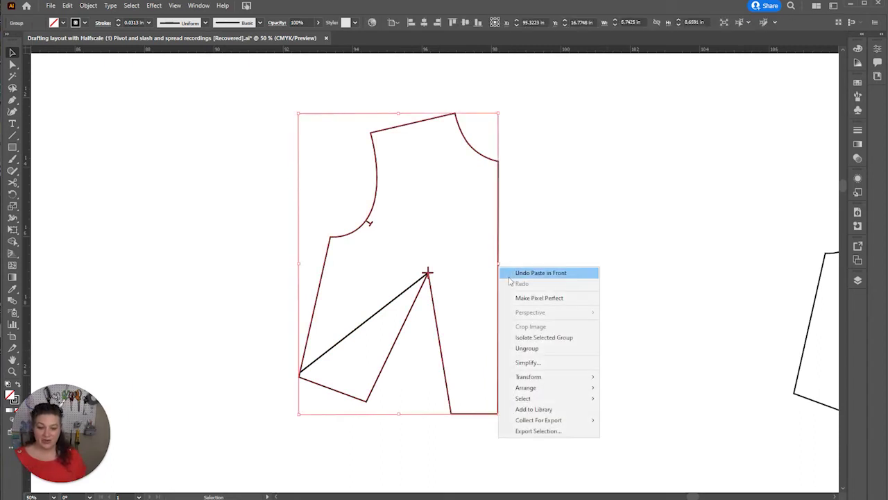
{"action": "left_click", "coordinate": [531, 347]}
{"action": "left_click", "coordinate": [555, 275]}
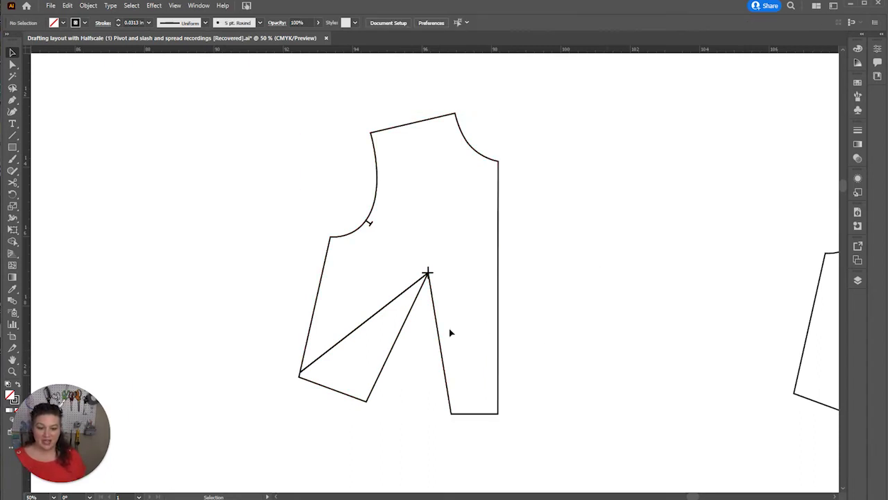
- Rotate the lower side wedge and slash line around the bust point to close the waist dart
{"action": "left_click", "coordinate": [396, 342]}
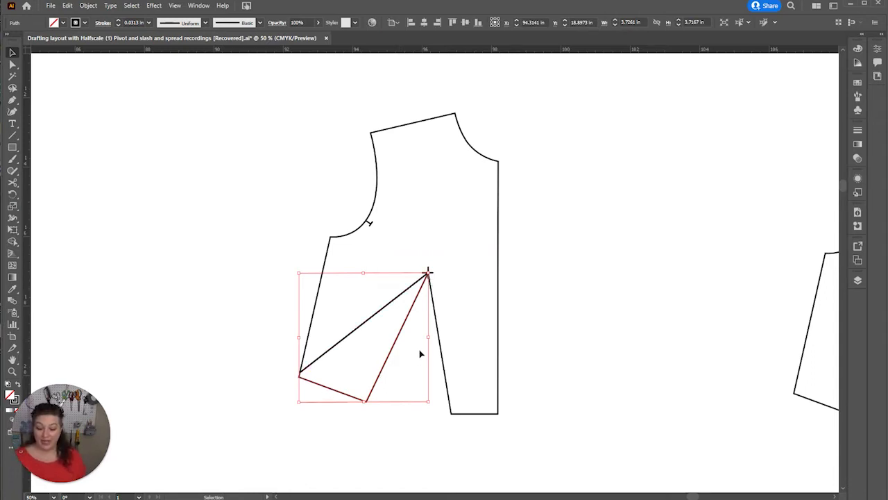
{"action": "left_click", "coordinate": [369, 321], "text": "shift"}
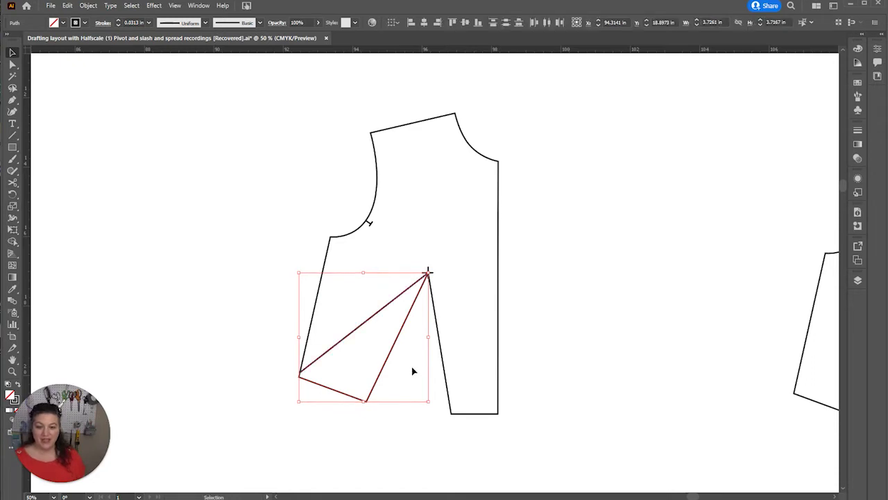
{"action": "key", "text": "r"}
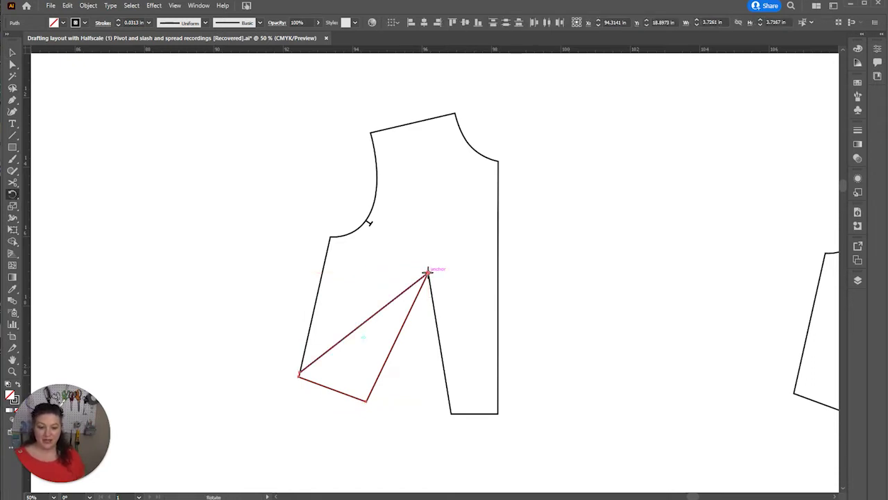
{"action": "left_click", "coordinate": [428, 271]}
{"action": "left_click_drag", "start_coordinate": [372, 393], "coordinate": [451, 408]}
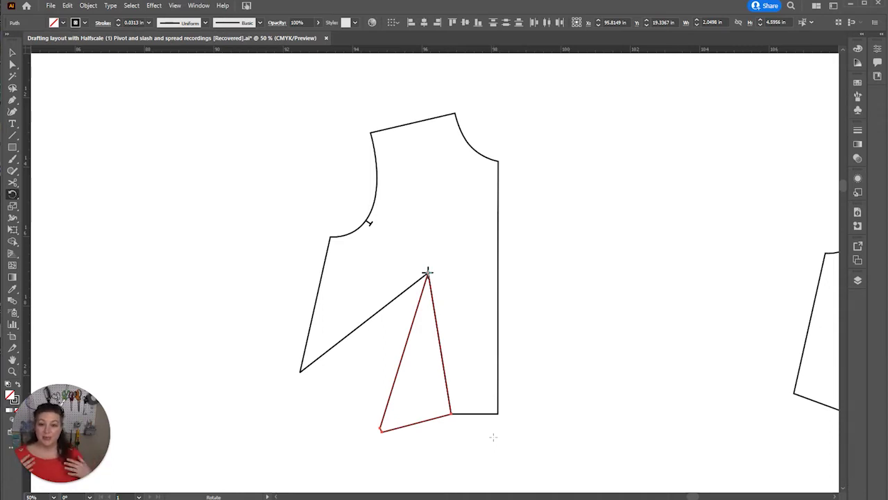
- Create a short line at the dart apex with length 1 and angle 180° in the Line Segment dialog
{"action": "key", "text": "v"}
{"action": "left_click", "coordinate": [470, 437]}
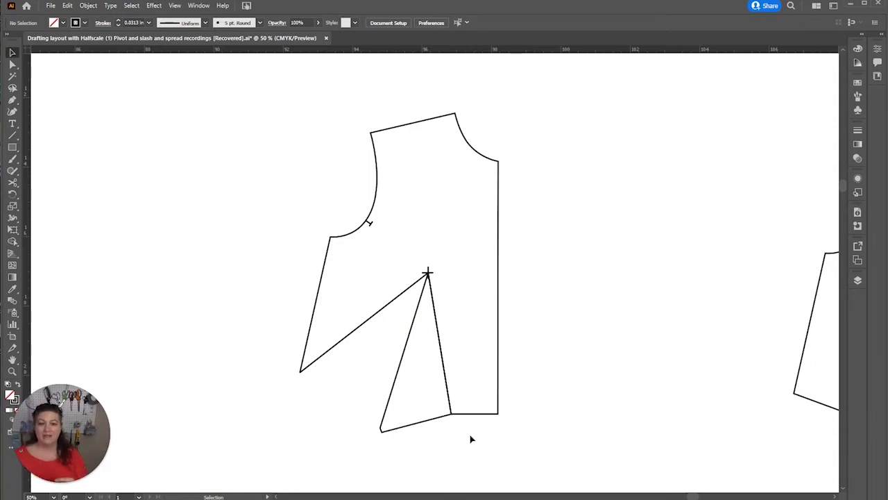
{"action": "key", "text": "ctrl+equal"}
{"action": "key", "text": "ctrl+equal"}
{"action": "key", "text": "backslash"}
{"action": "left_click", "coordinate": [425, 275]}
{"action": "type", "text": "1"}
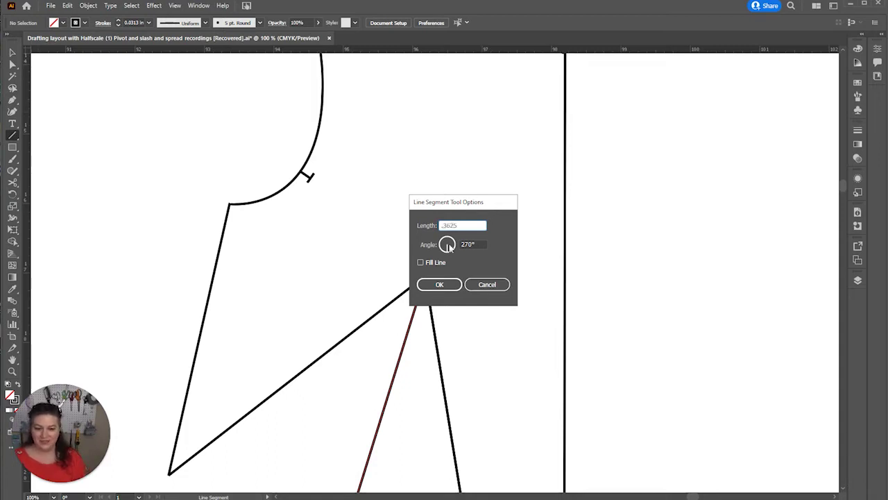
{"action": "key", "text": "Tab"}
{"action": "type", "text": "180"}
{"action": "left_click", "coordinate": [443, 285]}
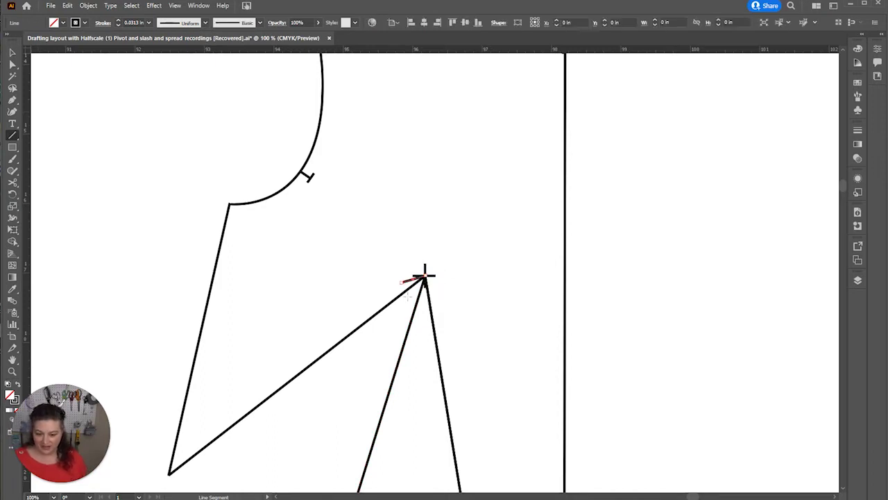
- Rotate the short line down about the dart apex toward the dart legs
{"action": "key", "text": "r"}
{"action": "left_click", "coordinate": [425, 275]}
{"action": "left_click_drag", "start_coordinate": [407, 281], "coordinate": [411, 298]}
{"action": "key", "text": "ctrl+plus"}
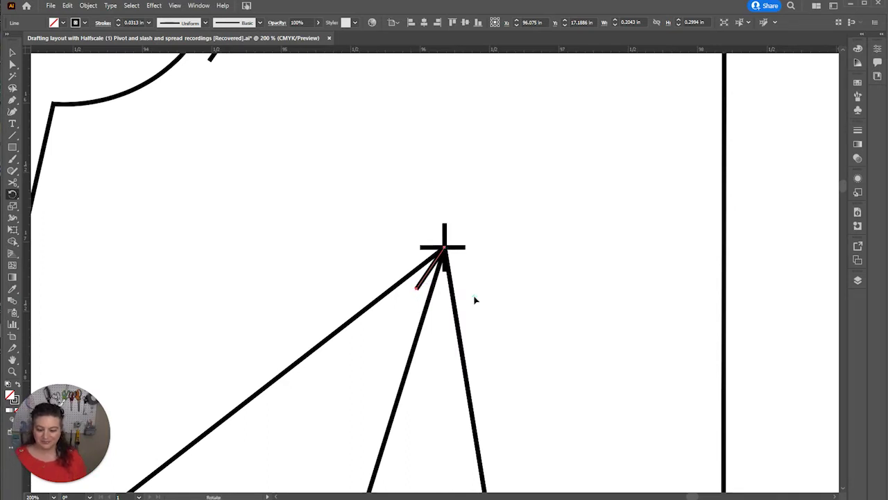
- Move both dart-leg tips down to the short line's end, below the bust point
{"action": "key", "text": "c"}
{"action": "key", "text": "a"}
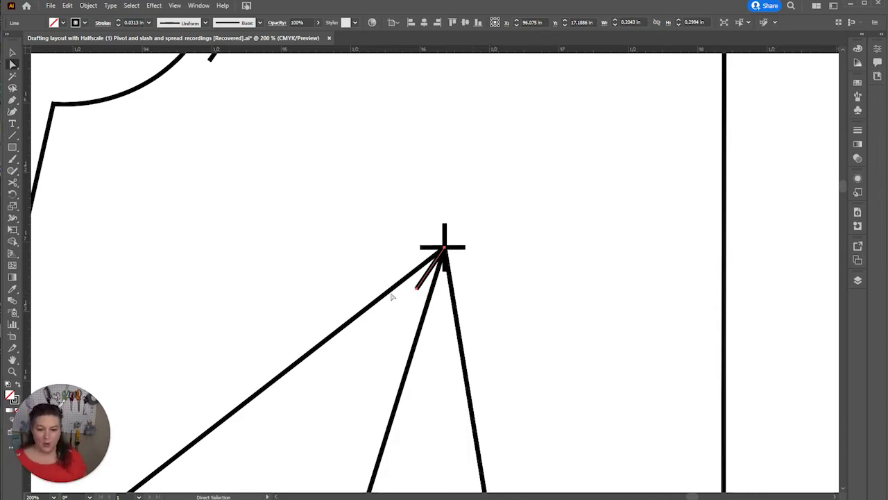
{"action": "left_click", "coordinate": [441, 258]}
{"action": "left_click", "coordinate": [442, 256]}
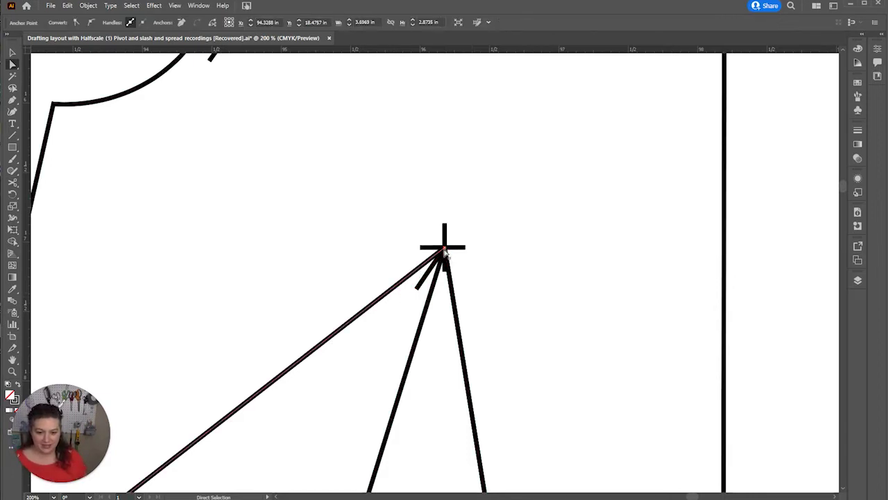
{"action": "left_click_drag", "start_coordinate": [442, 257], "coordinate": [416, 289]}
{"action": "left_click", "coordinate": [444, 252]}
{"action": "left_click_drag", "start_coordinate": [444, 252], "coordinate": [416, 291]}
- Delete the leftover short segment and the extra anchor point at the apex
{"action": "left_click", "coordinate": [430, 273]}
{"action": "key", "text": "Delete"}
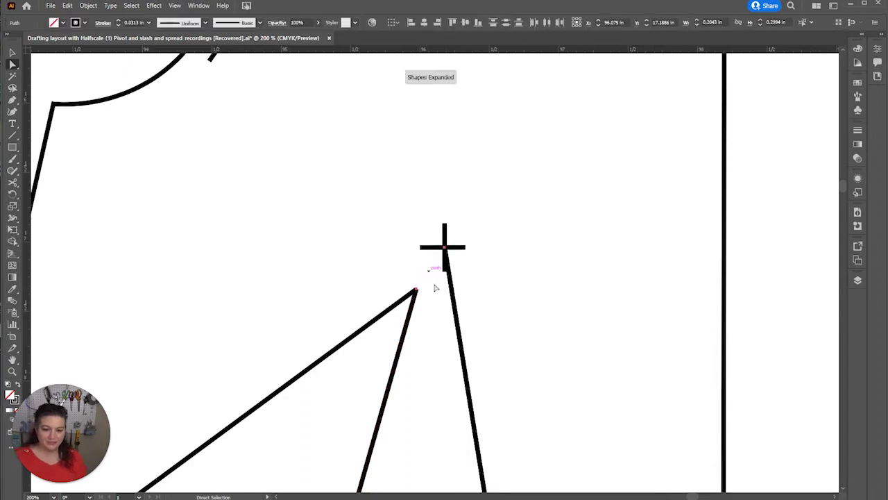
{"action": "scroll", "coordinate": [444, 277], "scroll_direction": "down", "scroll_amount": 2}
{"action": "left_click", "coordinate": [444, 176]}
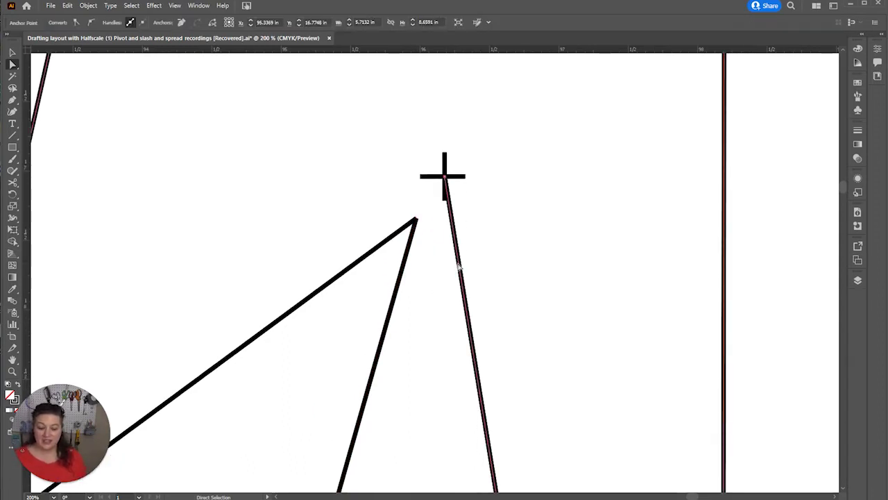
{"action": "key", "text": "minus"}
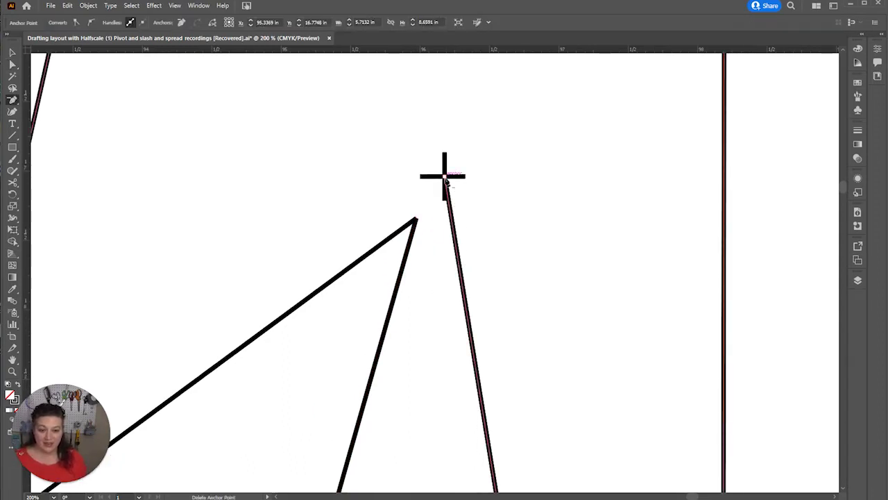
{"action": "key", "text": "ctrl+shift+a"}
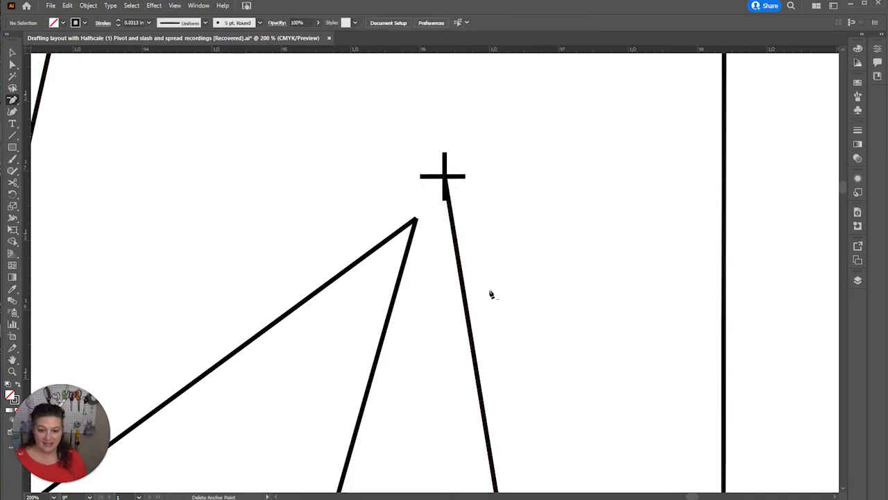
{"action": "left_click", "coordinate": [444, 177]}
{"action": "scroll", "coordinate": [483, 323], "scroll_direction": "down", "scroll_amount": 10}
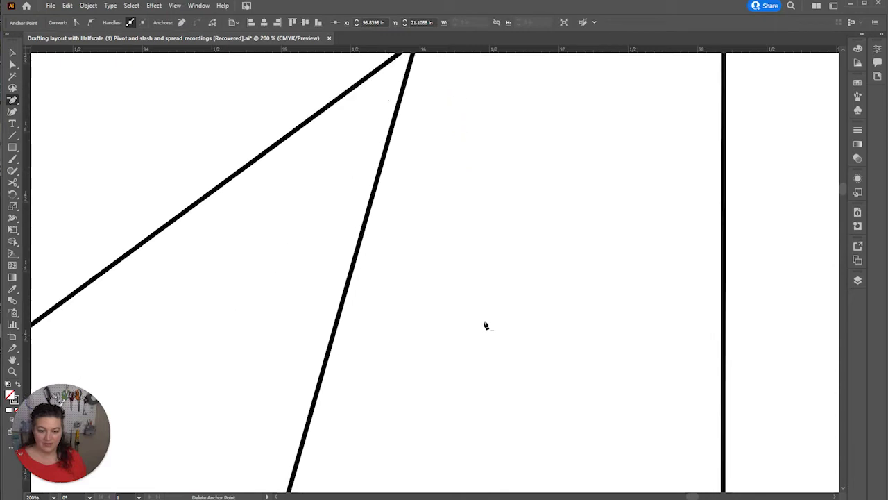
- Convert the waistline's corner anchor into a smooth curve
{"action": "key", "text": "a"}
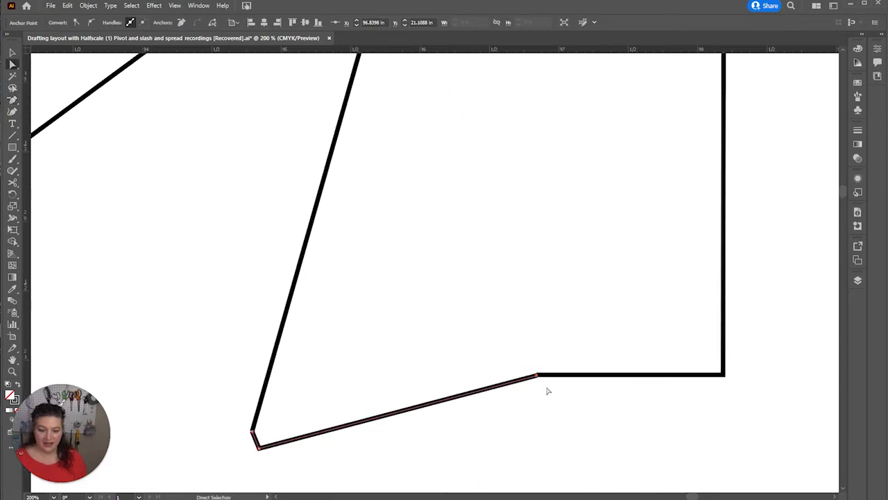
{"action": "left_click", "coordinate": [553, 396]}
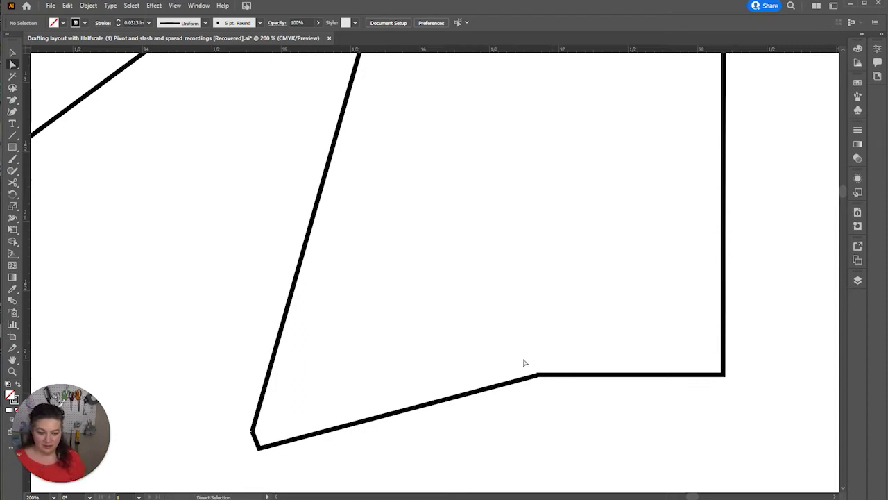
{"action": "left_click", "coordinate": [551, 393]}
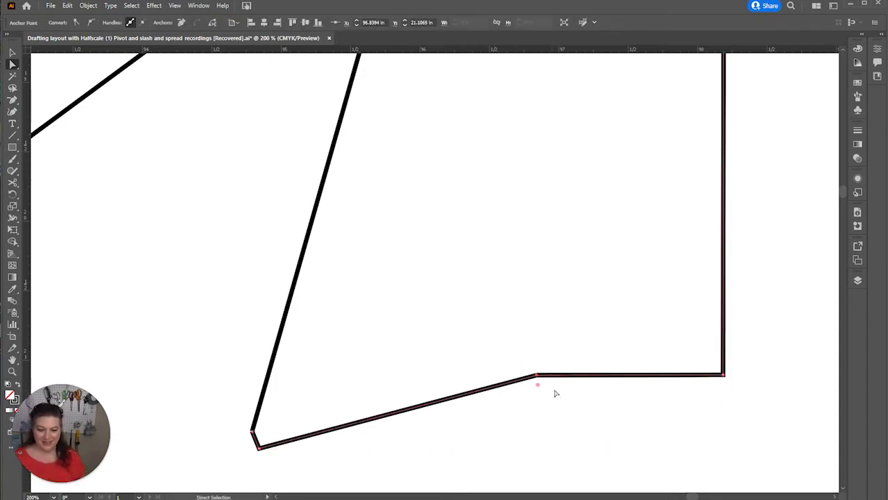
{"action": "left_click", "coordinate": [91, 22]}
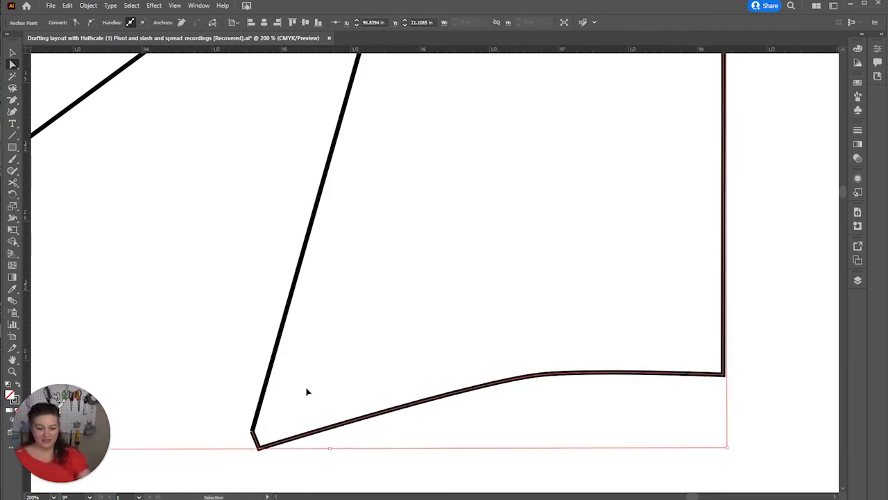
{"action": "key", "text": "ctrl+minus"}
{"action": "key", "text": "ctrl+minus"}
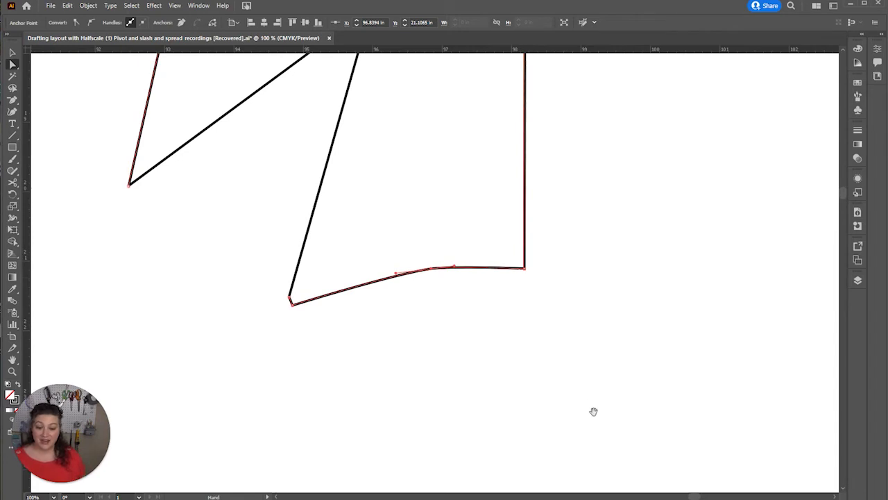
{"action": "left_click", "coordinate": [580, 356]}
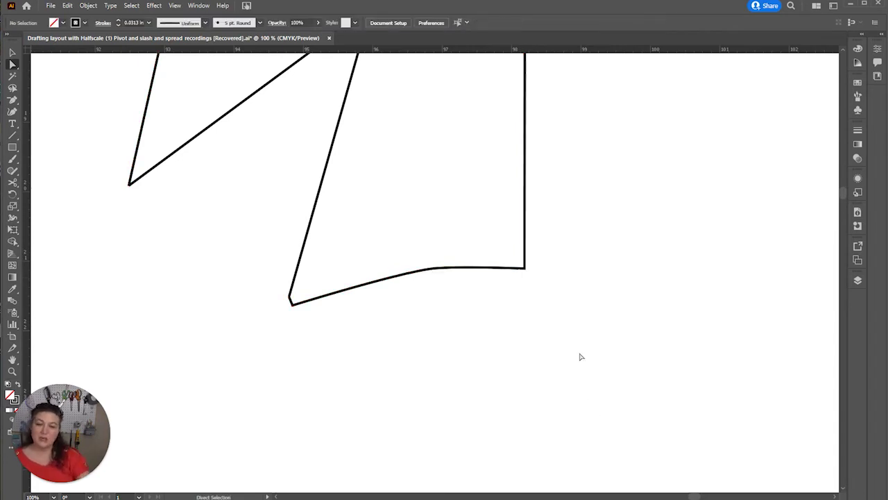
- Show Document Info set to Objects and compare the dart leg lengths, 4.3386 in and 4.337 in
{"action": "key", "text": "ctrl+minus"}
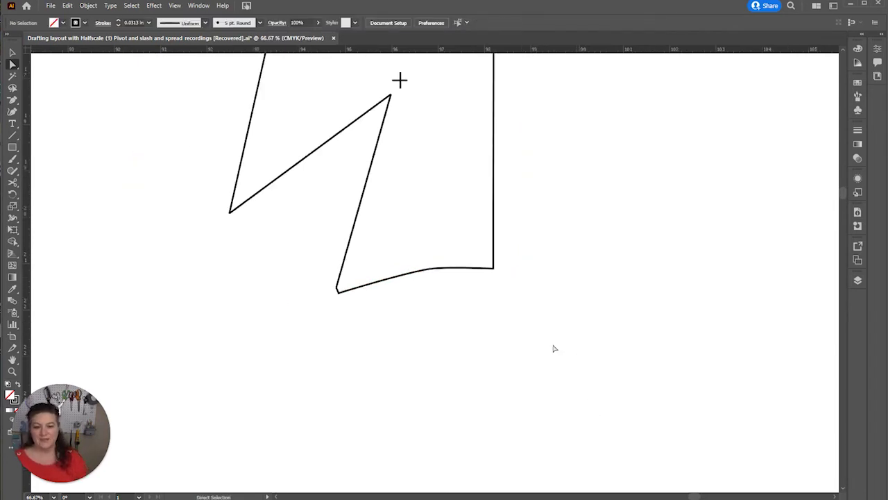
{"action": "scroll", "coordinate": [529, 326], "scroll_direction": "up", "scroll_amount": 5}
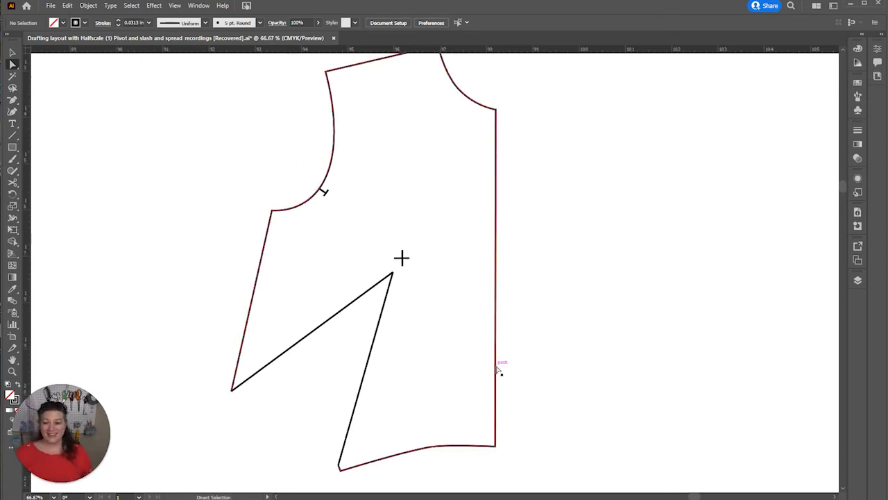
{"action": "left_click", "coordinate": [300, 347]}
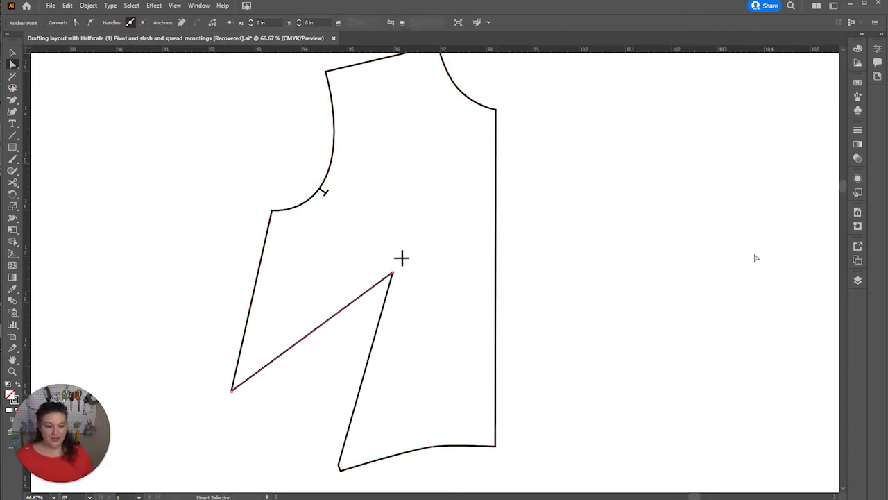
{"action": "left_click", "coordinate": [856, 213]}
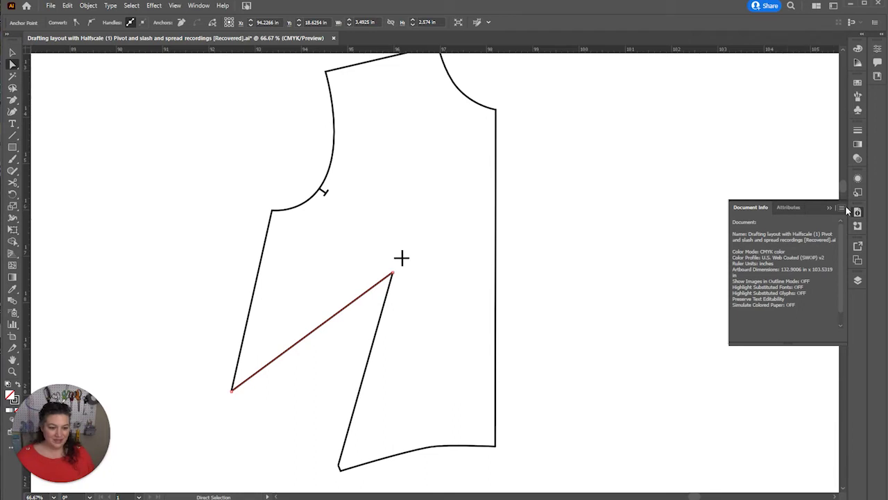
{"action": "left_click", "coordinate": [831, 208]}
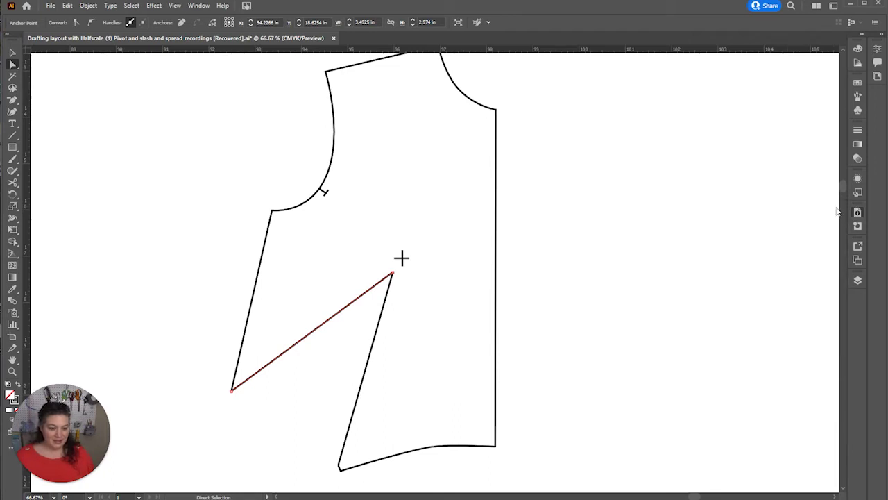
{"action": "left_click", "coordinate": [857, 212]}
{"action": "left_click", "coordinate": [841, 208]}
{"action": "left_click", "coordinate": [756, 224]}
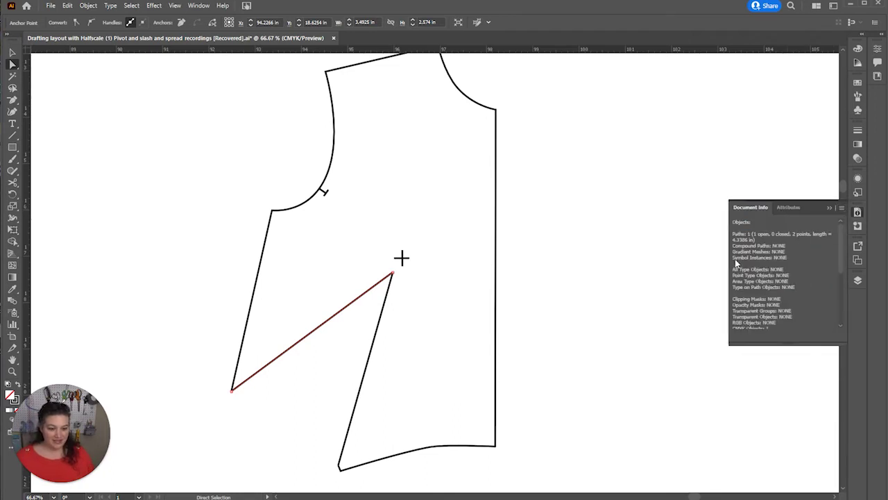
{"action": "left_click", "coordinate": [371, 352]}
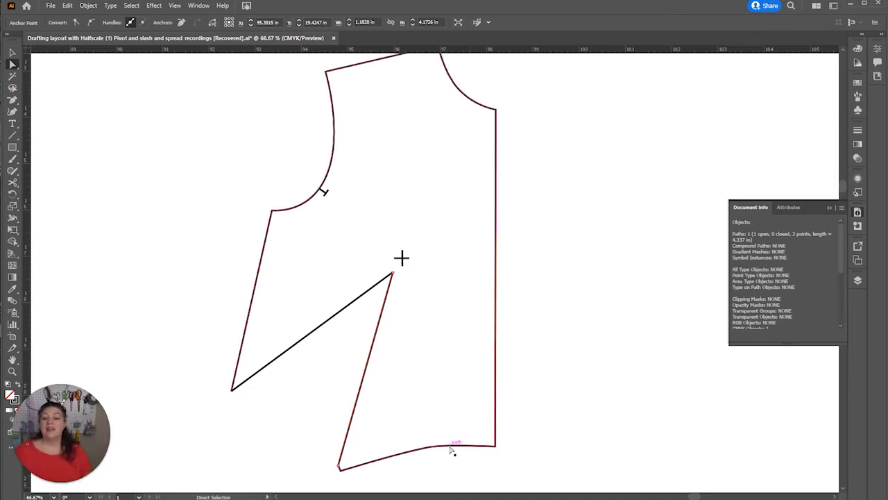
{"action": "scroll", "coordinate": [451, 451], "scroll_direction": "down", "scroll_amount": 1}
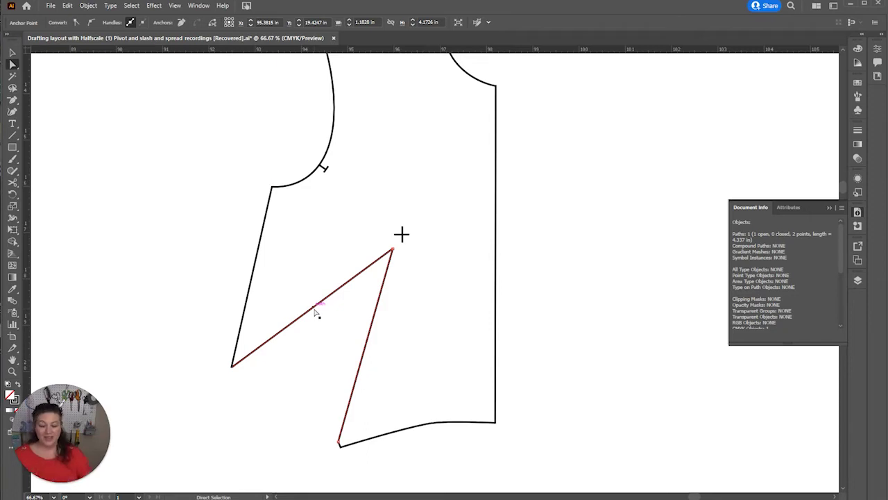
{"action": "key", "text": "ctrl+minus"}
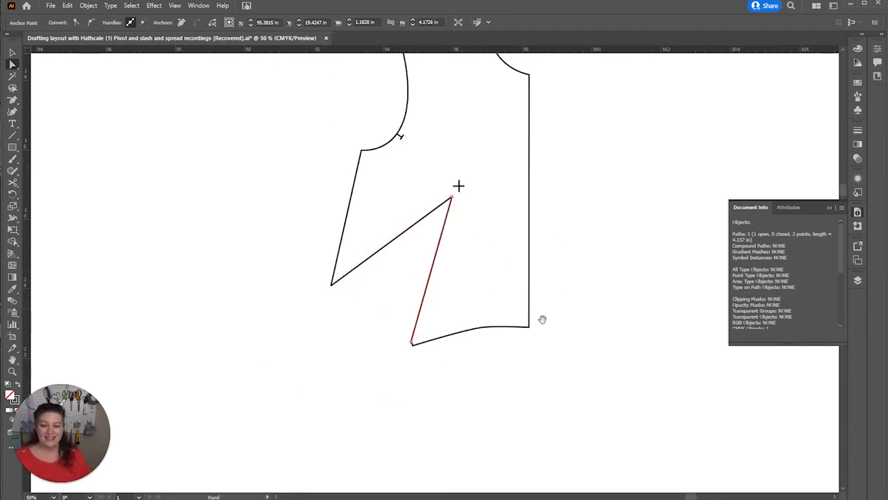
{"action": "scroll", "coordinate": [543, 320], "scroll_direction": "up", "scroll_amount": 2}
{"action": "scroll", "coordinate": [543, 319], "scroll_direction": "right", "scroll_amount": 1}
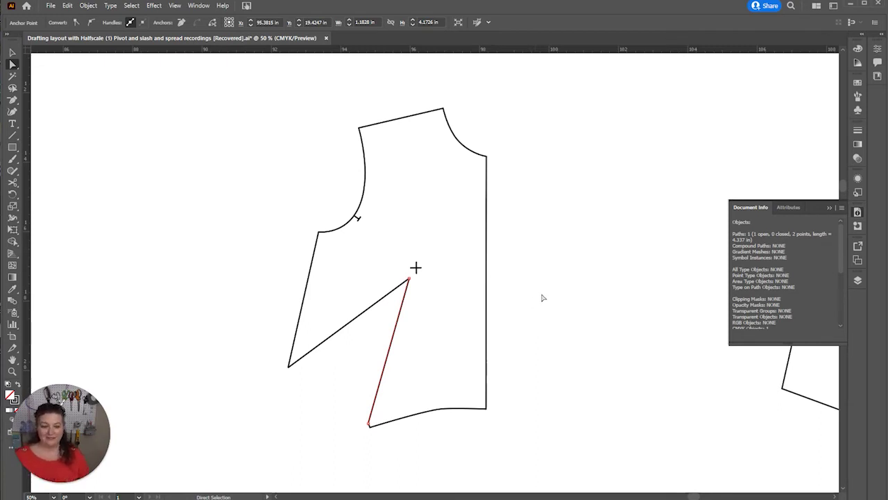
{"action": "key", "text": "space"}
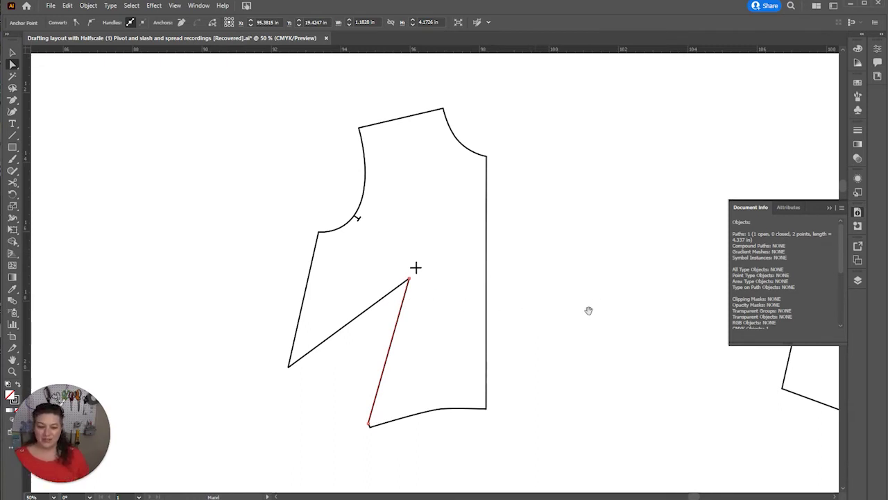
- Scroll to the second bodice and drag its dart apex up onto the bust-point crosshair
{"action": "scroll", "coordinate": [434, 320], "scroll_direction": "right", "scroll_amount": 3}
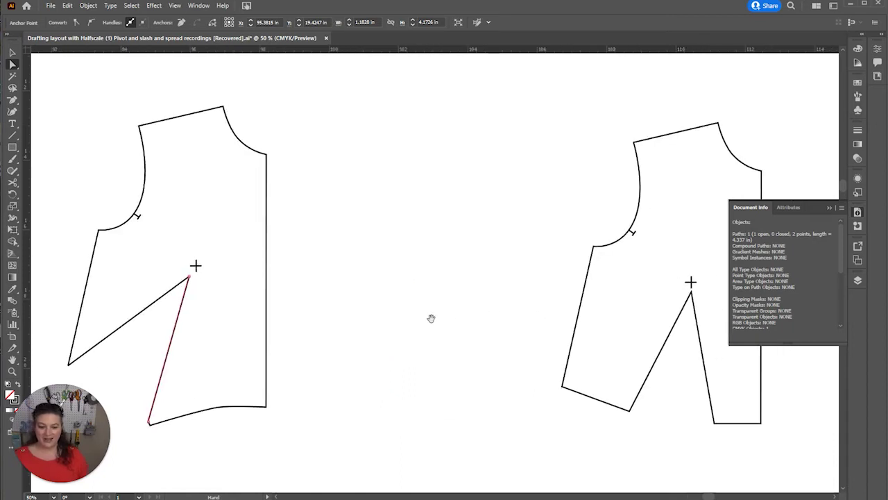
{"action": "scroll", "coordinate": [358, 303], "scroll_direction": "right", "scroll_amount": 3}
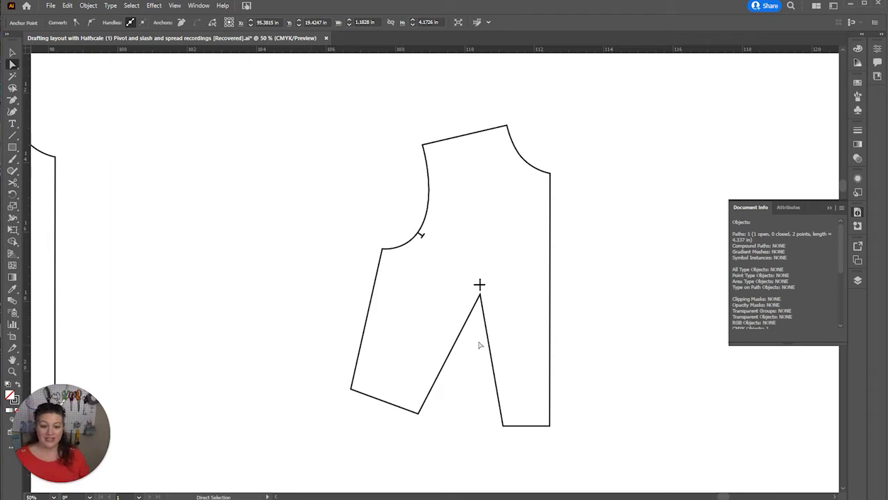
{"action": "left_click", "coordinate": [551, 327]}
{"action": "right_click", "coordinate": [551, 328]}
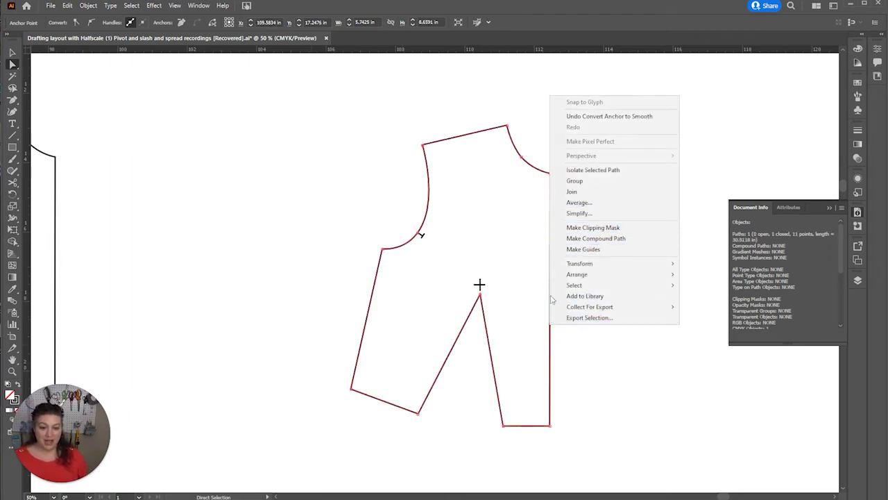
{"action": "left_click", "coordinate": [585, 360]}
{"action": "left_click", "coordinate": [547, 299]}
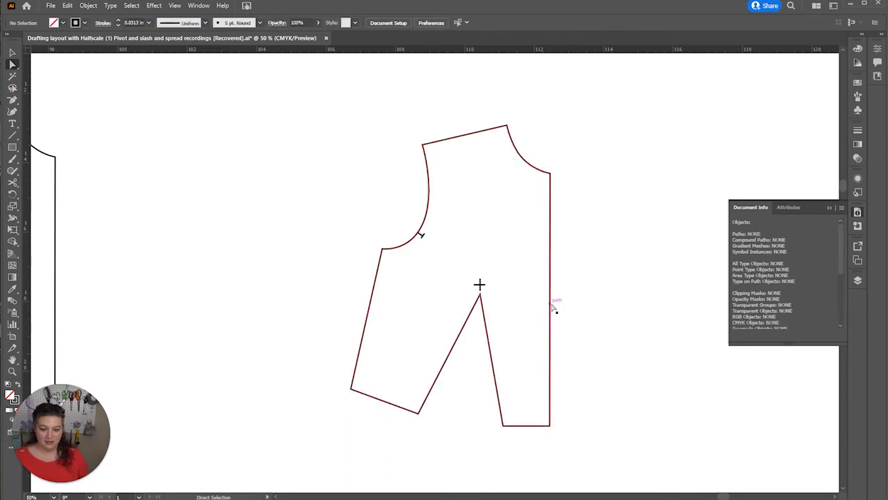
{"action": "right_click", "coordinate": [553, 307]}
{"action": "right_click", "coordinate": [551, 298]}
{"action": "right_click", "coordinate": [550, 295]}
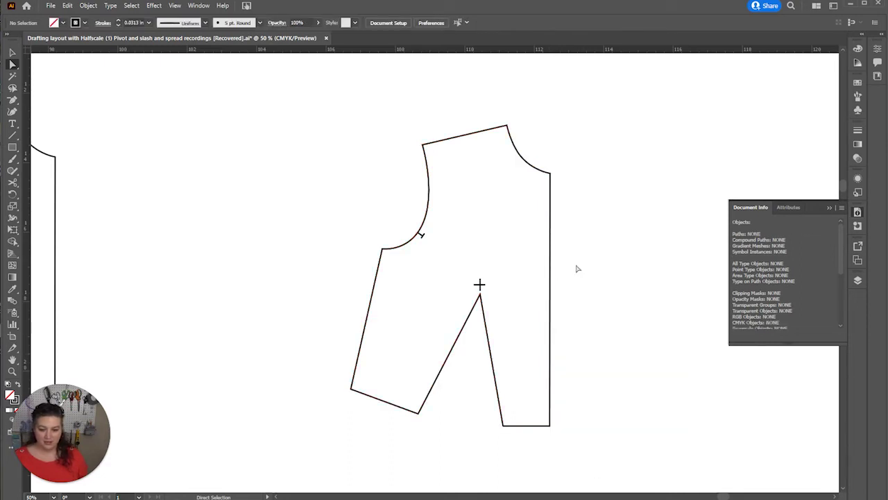
{"action": "left_click", "coordinate": [484, 306]}
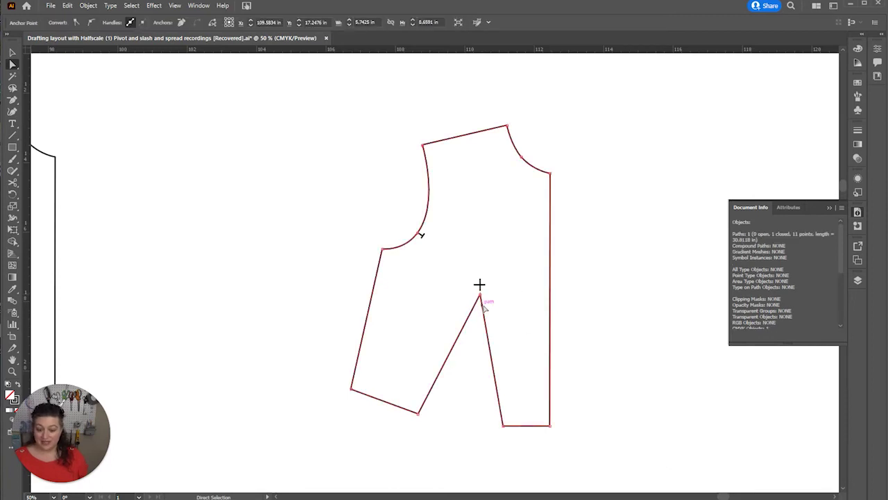
{"action": "left_click_drag", "start_coordinate": [480, 295], "coordinate": [479, 284]}
{"action": "left_click", "coordinate": [516, 315]}
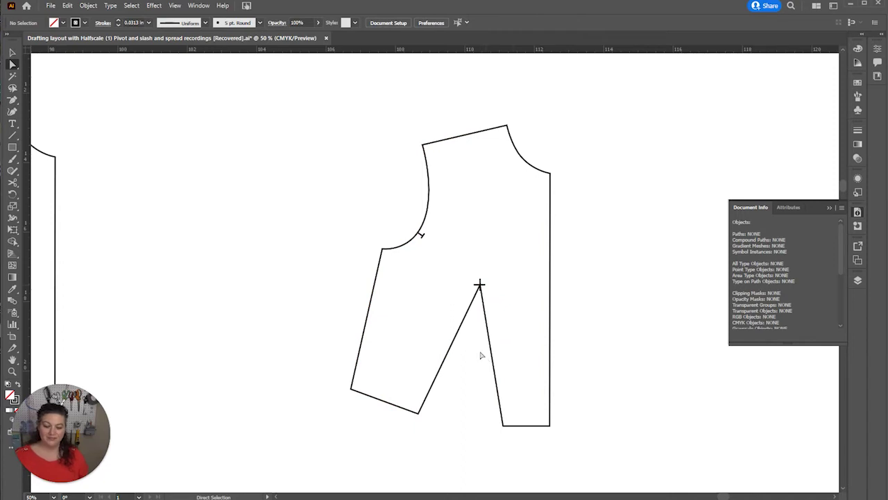
- Draw a Pen curve from just outside the side seam, bending up to end at the bust point
{"action": "key", "text": "p"}
{"action": "left_click", "coordinate": [344, 376]}
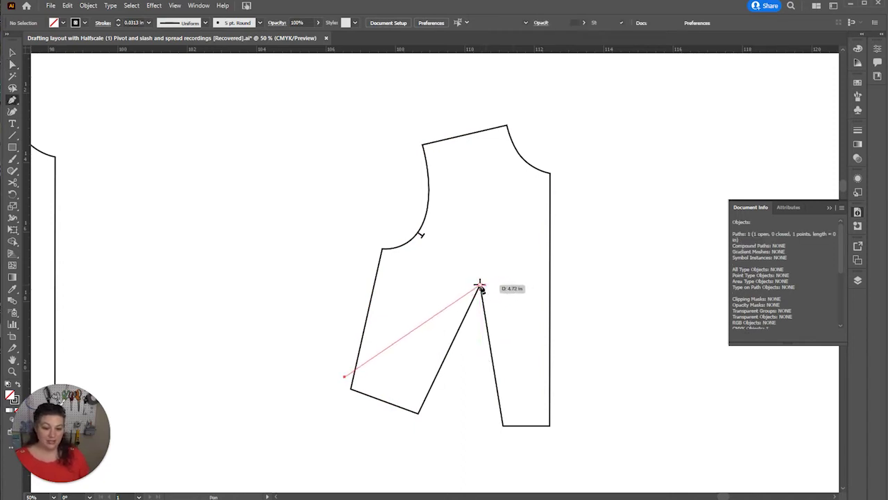
{"action": "left_click_drag", "start_coordinate": [480, 285], "coordinate": [530, 184]}
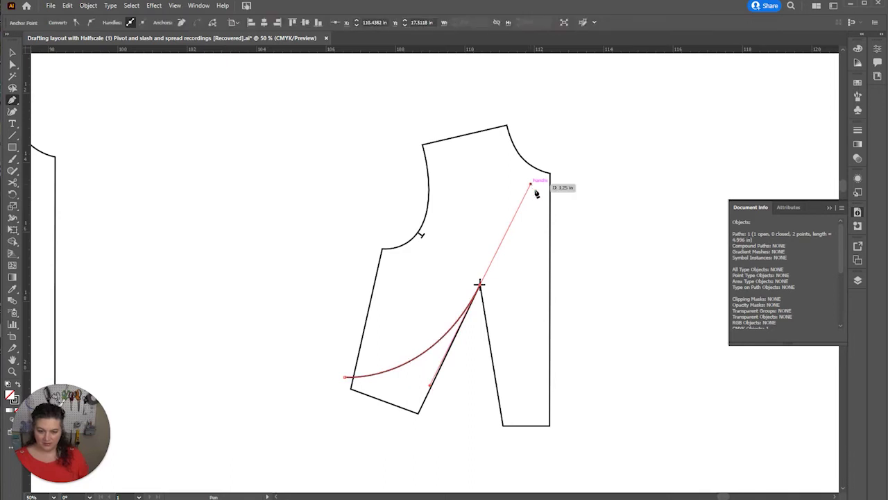
{"action": "key", "text": "a"}
{"action": "left_click", "coordinate": [638, 247]}
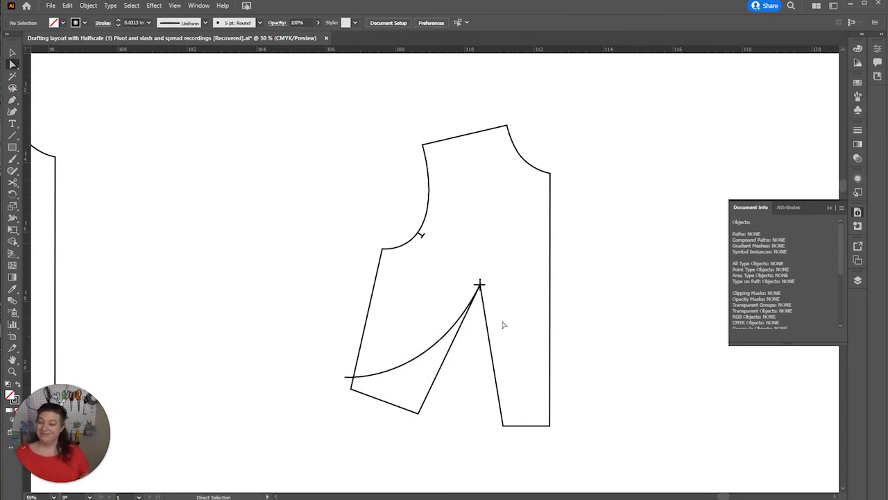
- Cut the outline where the curve meets the side seam and snap the curve's end onto it
{"action": "left_click", "coordinate": [489, 355]}
{"action": "key", "text": "c"}
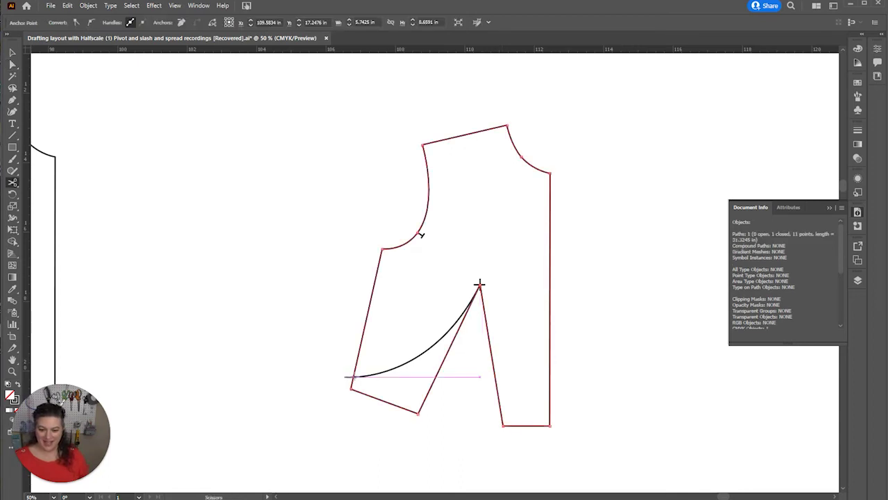
{"action": "left_click", "coordinate": [352, 377]}
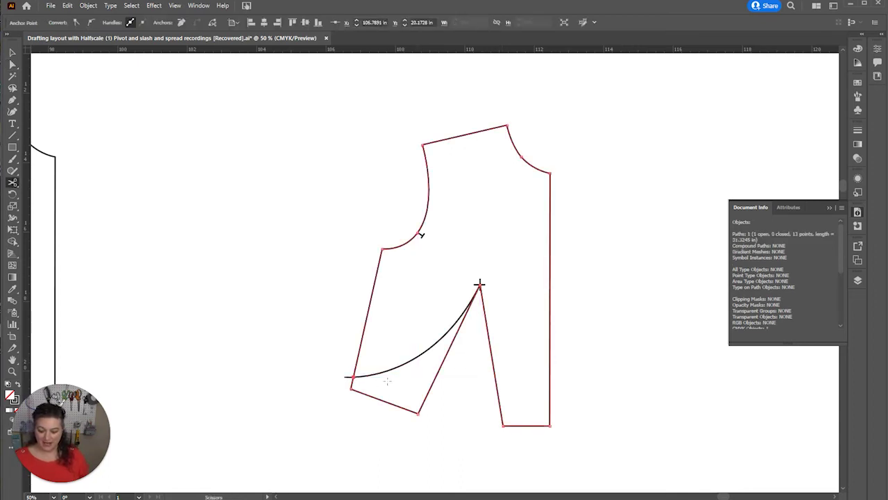
{"action": "key", "text": "a"}
{"action": "left_click", "coordinate": [349, 378]}
{"action": "left_click_drag", "start_coordinate": [349, 378], "coordinate": [353, 377]}
- Cut the bodice outline at the dart point
{"action": "left_click", "coordinate": [482, 292]}
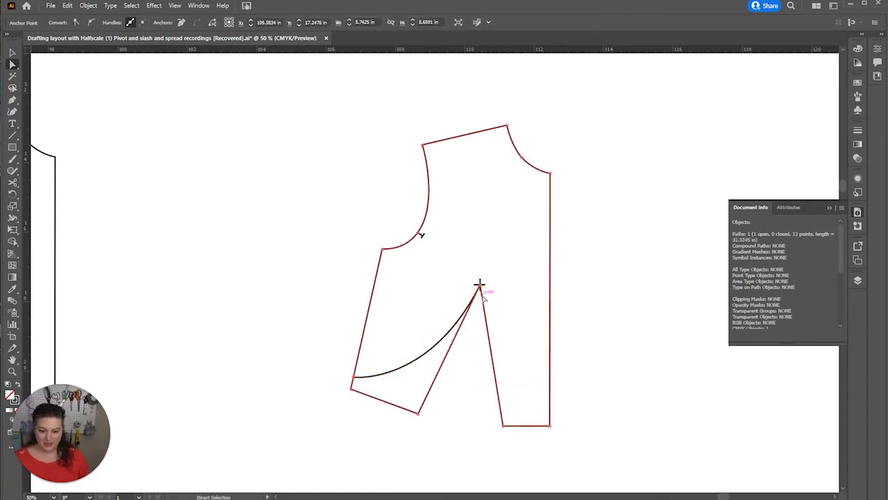
{"action": "key", "text": "c"}
{"action": "left_click", "coordinate": [479, 283]}
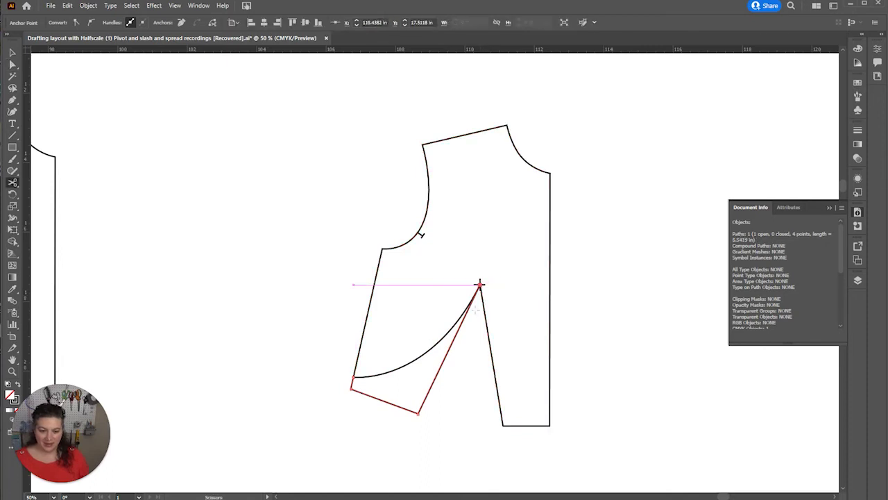
{"action": "key", "text": "v"}
{"action": "left_click", "coordinate": [443, 372]}
- Ungroup the bodice pieces
{"action": "left_click", "coordinate": [439, 376]}
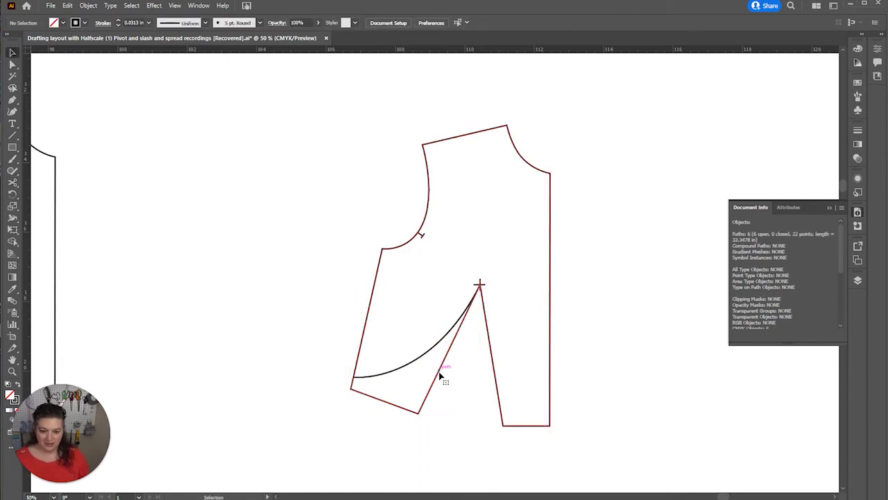
{"action": "left_click", "coordinate": [429, 353]}
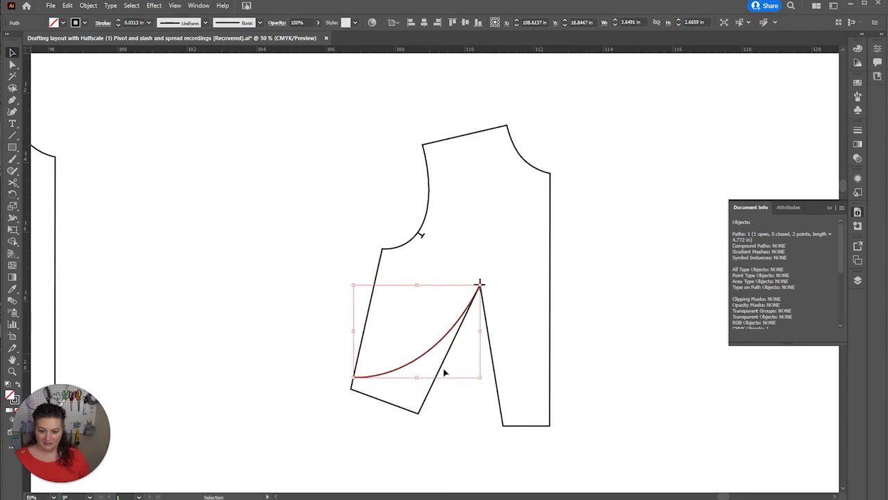
{"action": "left_click", "coordinate": [442, 372]}
{"action": "right_click", "coordinate": [442, 371]}
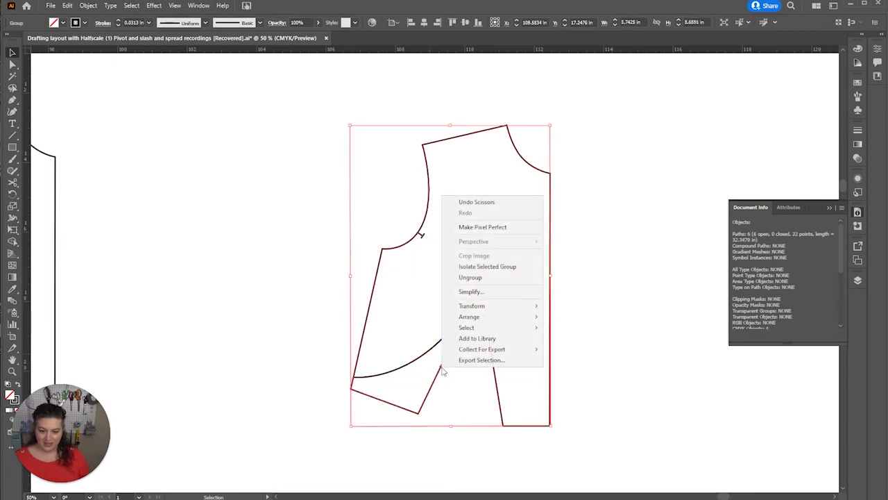
{"action": "left_click", "coordinate": [476, 290]}
{"action": "left_click", "coordinate": [579, 297]}
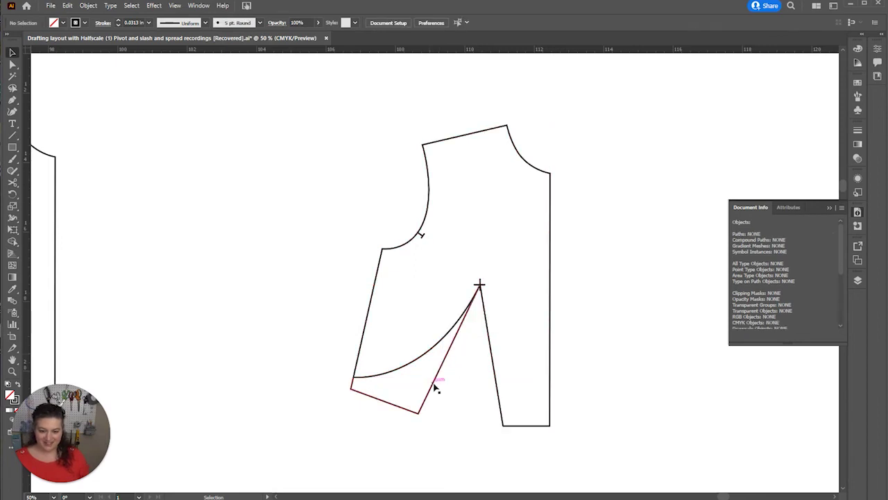
{"action": "left_click", "coordinate": [433, 380]}
{"action": "left_click", "coordinate": [410, 365]}
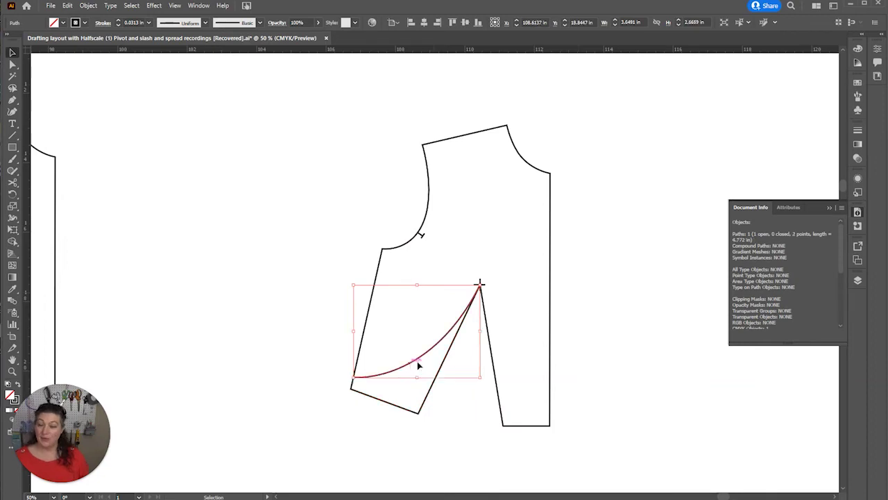
{"action": "key", "text": "ctrl+c"}
{"action": "key", "text": "ctrl+f"}
{"action": "key", "text": "shift+Up"}
{"action": "key", "text": "shift+Up"}
{"action": "key", "text": "shift+Left"}
{"action": "key", "text": "Delete"}
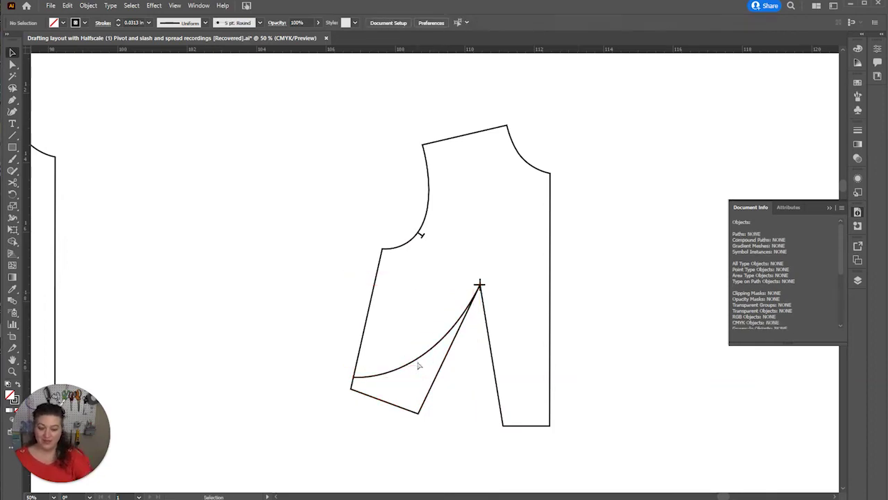
{"action": "left_click", "coordinate": [419, 366]}
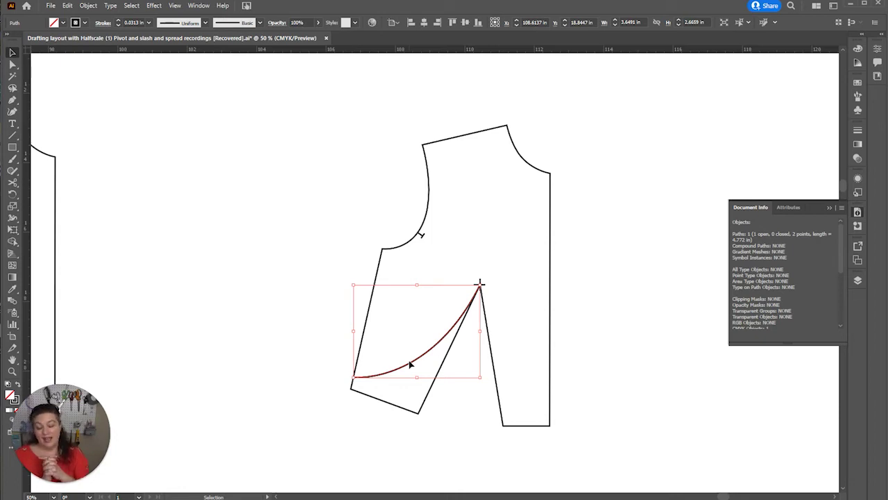
{"action": "left_click", "coordinate": [423, 437]}
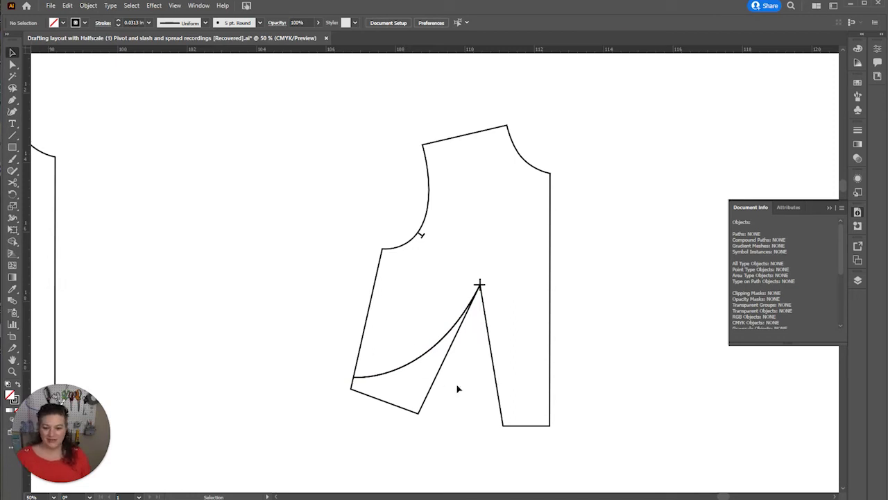
- Rotate the lower dart piece and curved leg about 34° around the bust point
{"action": "left_click", "coordinate": [422, 409]}
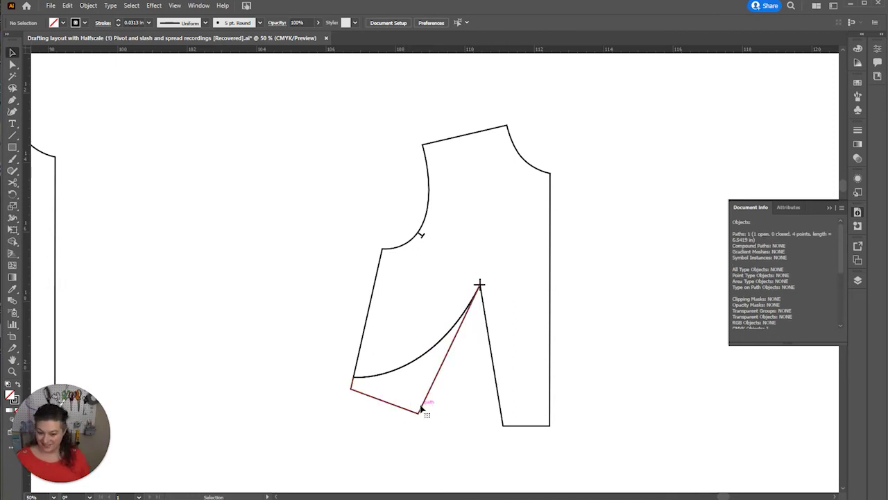
{"action": "left_click", "coordinate": [407, 366], "text": "shift"}
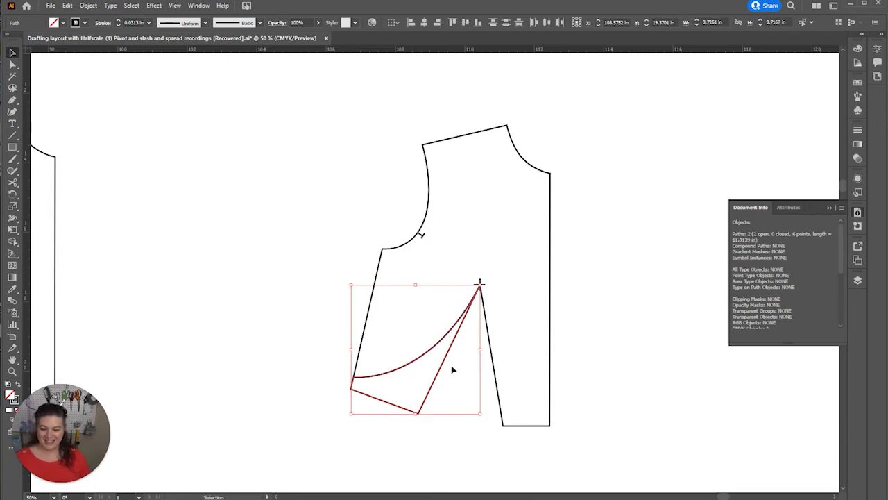
{"action": "key", "text": "r"}
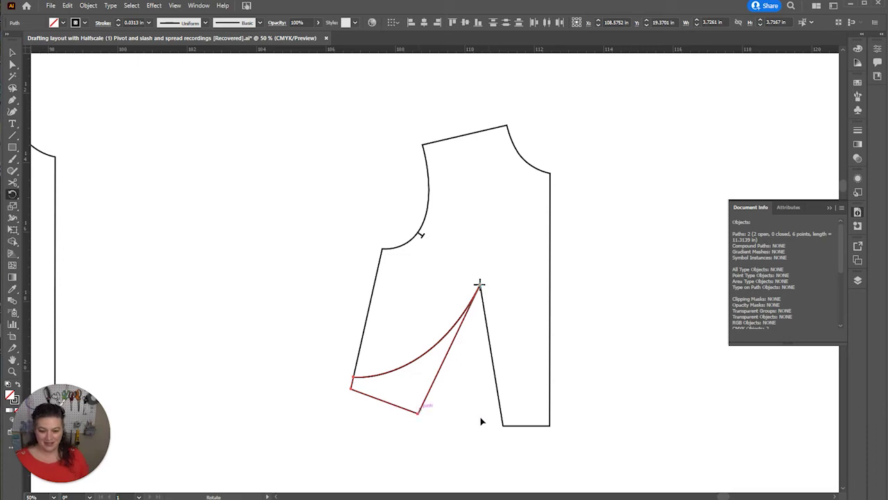
{"action": "left_click_drag", "start_coordinate": [482, 421], "coordinate": [502, 423]}
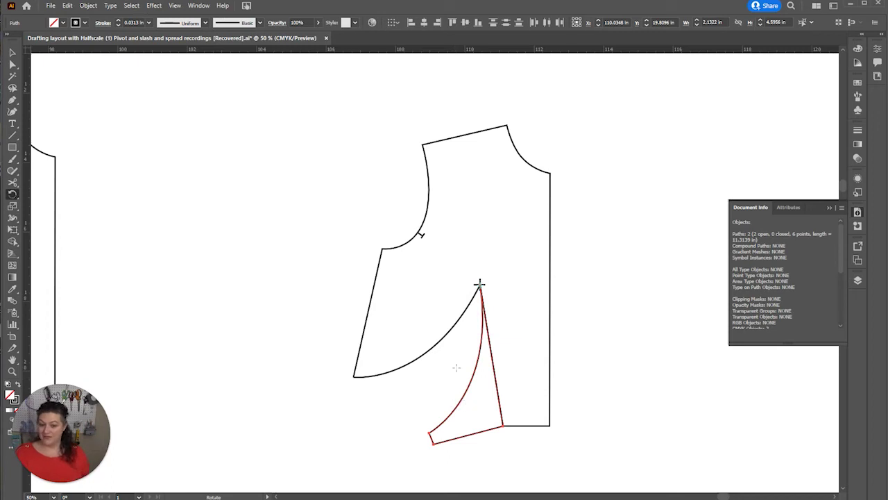
- Draw a 0.3625 in line from the dart tip at a 245° angle
{"action": "key", "text": "ctrl+plus"}
{"action": "key", "text": "ctrl+plus"}
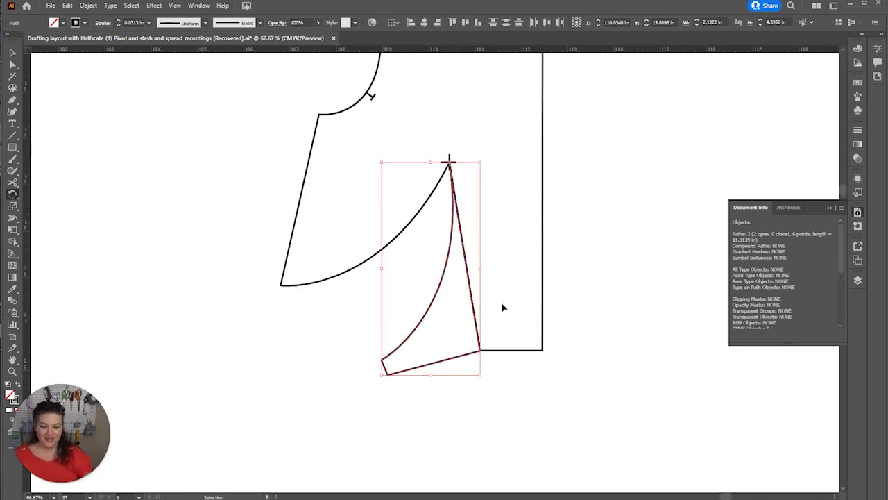
{"action": "scroll", "coordinate": [500, 298], "scroll_direction": "up", "scroll_amount": 1}
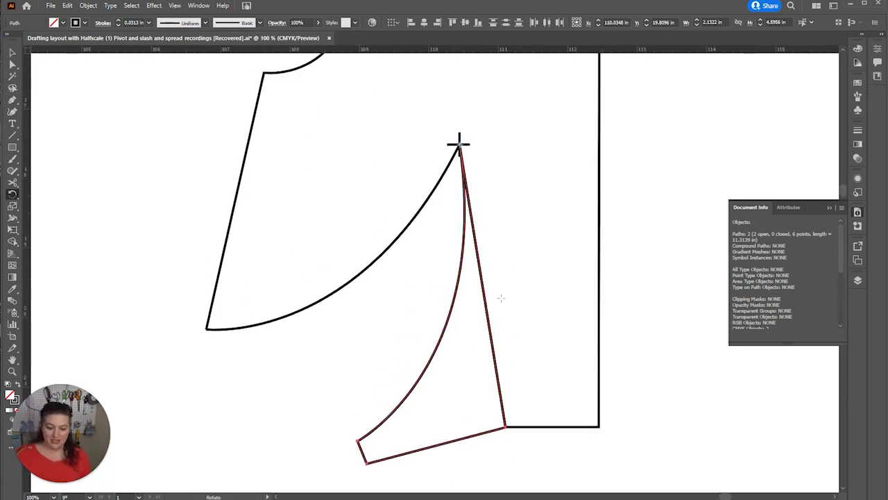
{"action": "key", "text": "backslash"}
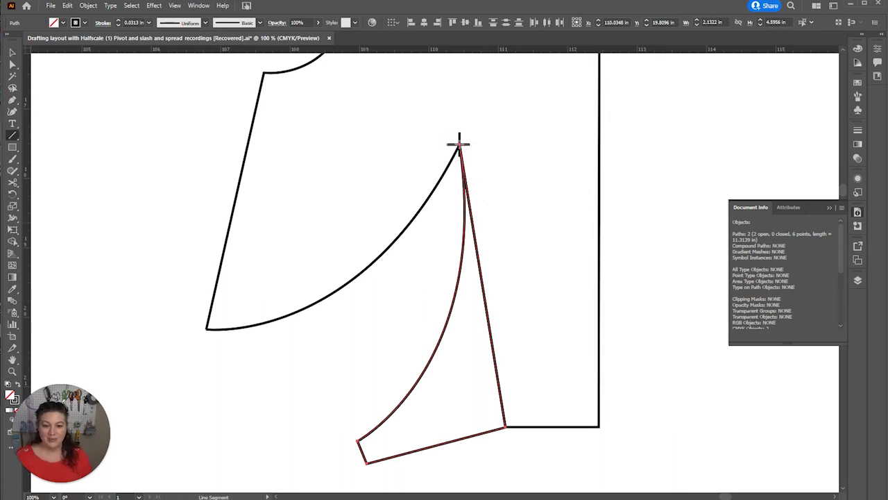
{"action": "left_click", "coordinate": [458, 144]}
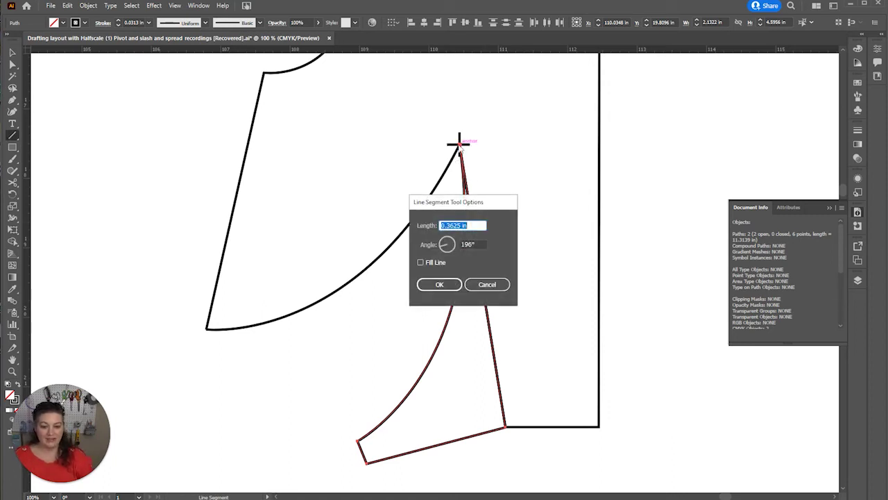
{"action": "left_click", "coordinate": [445, 252]}
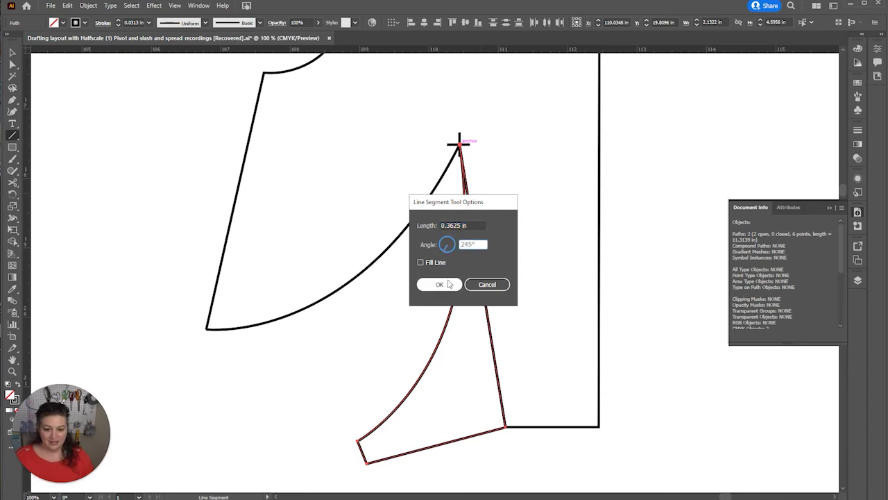
{"action": "left_click", "coordinate": [447, 284]}
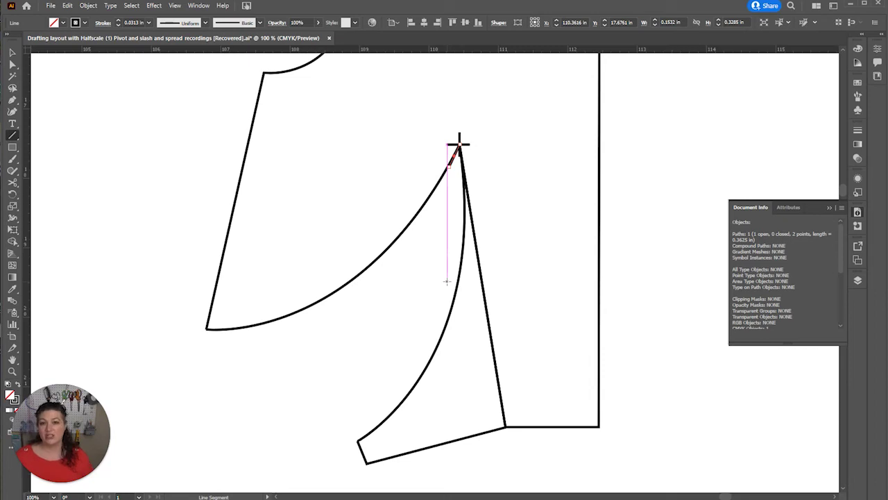
- Rotate the short line around its top end so it lies along the upper dart leg
{"action": "key", "text": "r"}
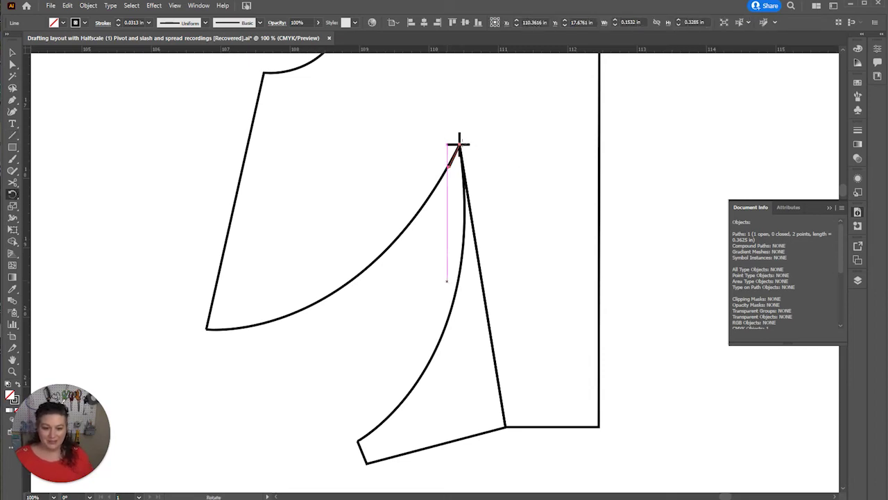
{"action": "left_click", "coordinate": [458, 144]}
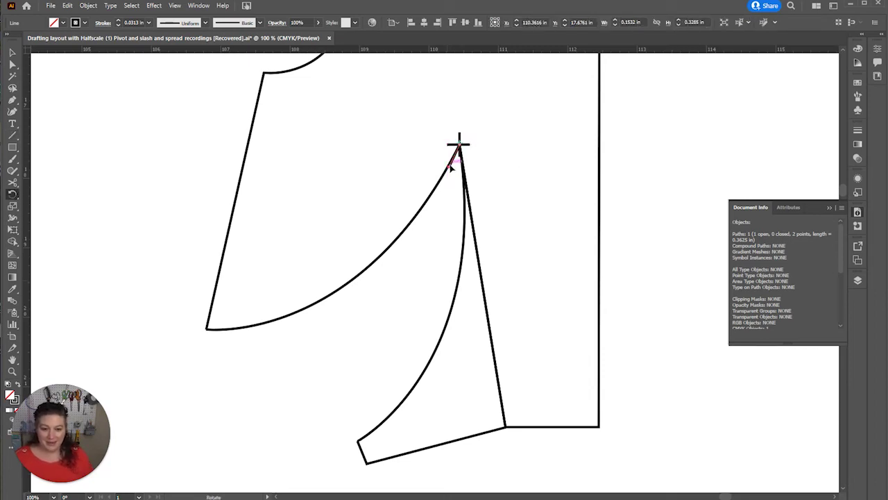
{"action": "left_click_drag", "start_coordinate": [451, 167], "coordinate": [455, 174]}
{"action": "key", "text": "ctrl+equal"}
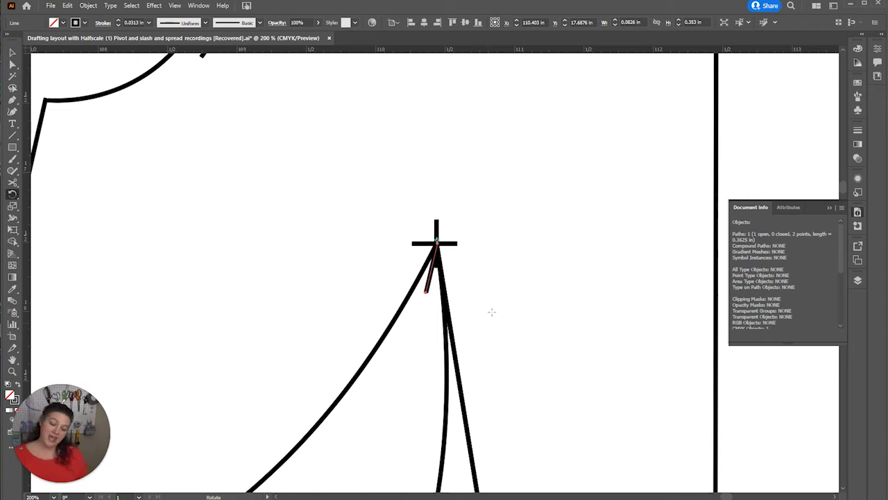
{"action": "scroll", "coordinate": [491, 311], "scroll_direction": "down", "scroll_amount": 2}
- Move both dart legs' top anchors to the short line's end, and make the lower leg's bottom handle vertical
{"action": "key", "text": "a"}
{"action": "left_click", "coordinate": [435, 200]}
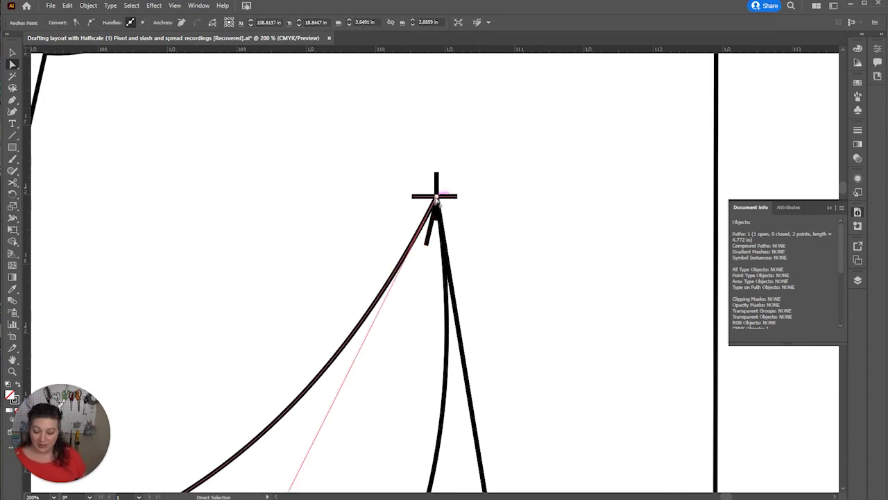
{"action": "left_click_drag", "start_coordinate": [436, 199], "coordinate": [426, 246]}
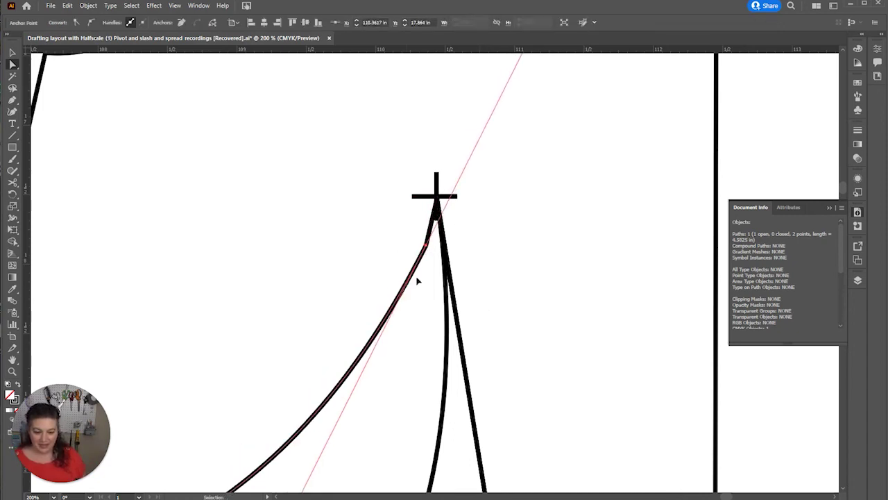
{"action": "left_click", "coordinate": [444, 295]}
{"action": "left_click_drag", "start_coordinate": [436, 199], "coordinate": [426, 246]}
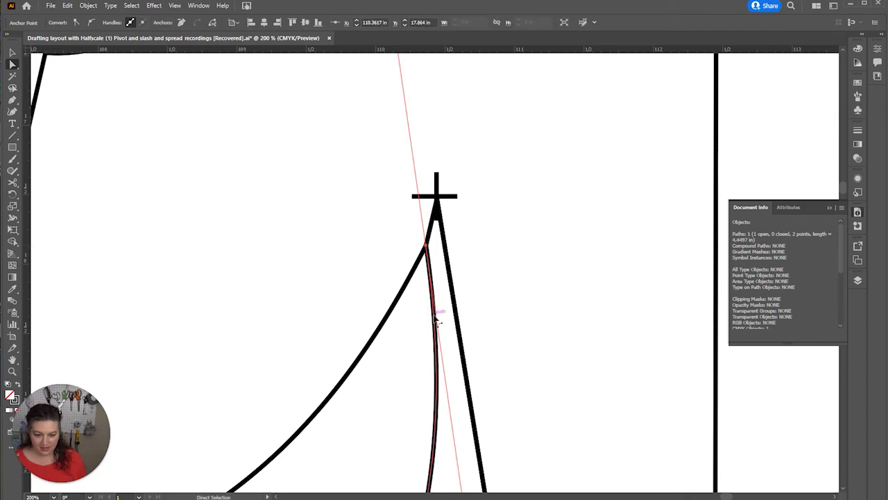
{"action": "key", "text": "ctrl+minus"}
{"action": "key", "text": "ctrl+minus"}
{"action": "key", "text": "ctrl+minus"}
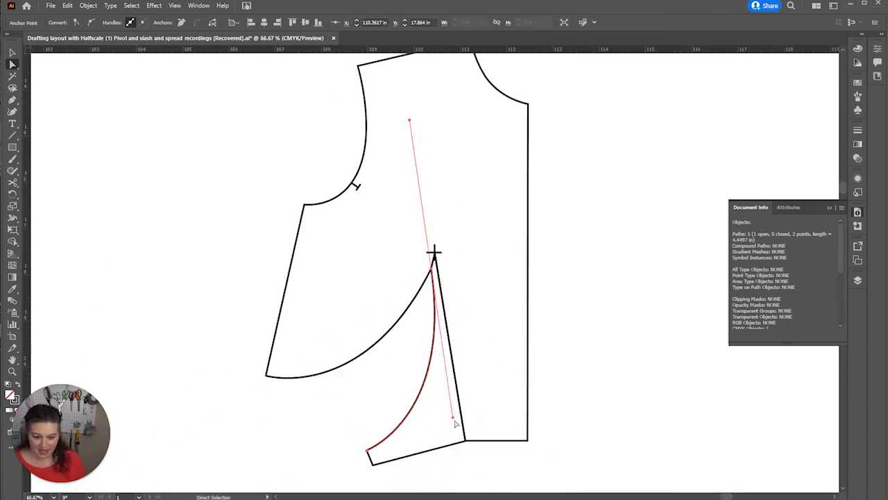
{"action": "left_click_drag", "start_coordinate": [454, 419], "coordinate": [451, 414]}
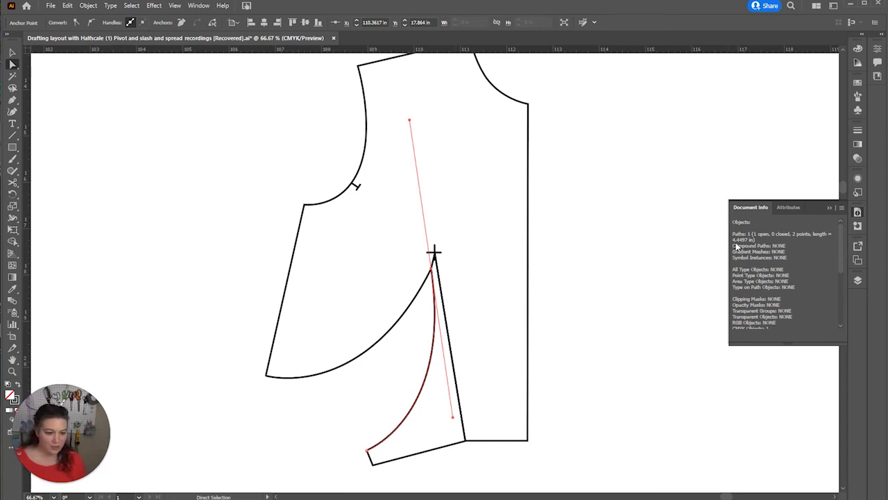
{"action": "left_click", "coordinate": [393, 331]}
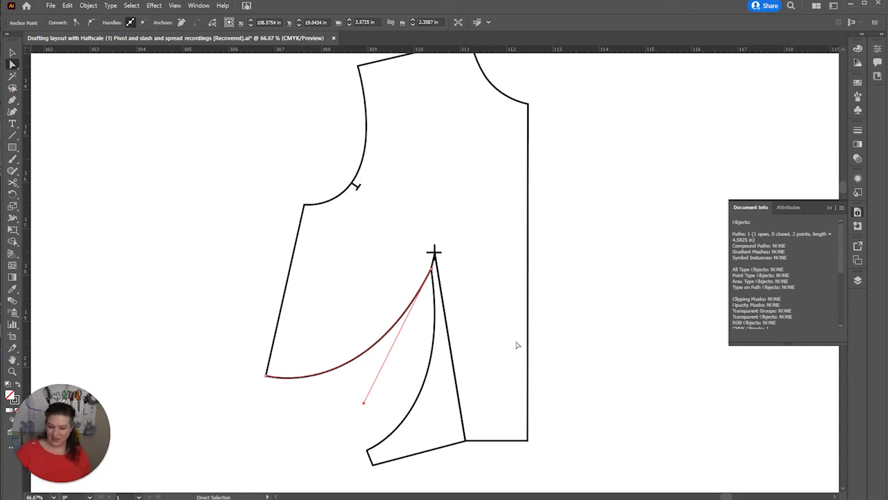
- Delete the short guide line below the bust mark
{"action": "left_click", "coordinate": [490, 328]}
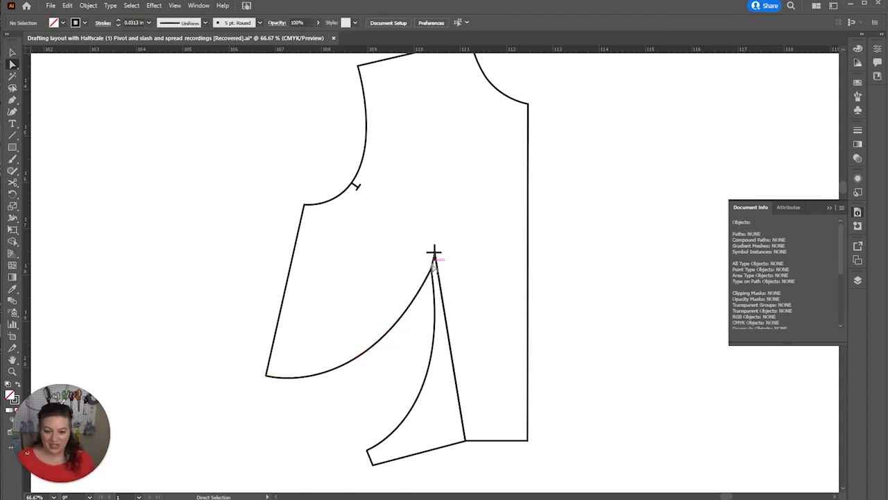
{"action": "left_click_drag", "start_coordinate": [432, 261], "coordinate": [446, 274]}
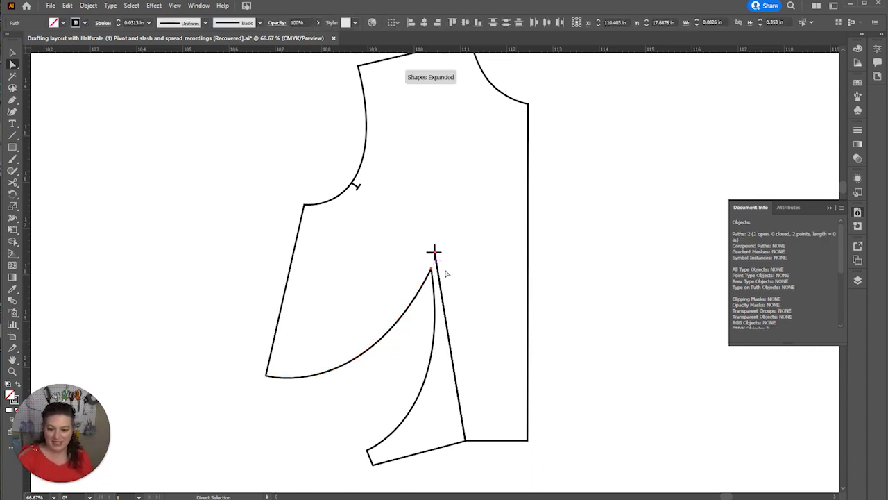
{"action": "left_click", "coordinate": [444, 275]}
{"action": "scroll", "coordinate": [444, 276], "scroll_direction": "up", "scroll_amount": 2}
{"action": "scroll", "coordinate": [444, 275], "scroll_direction": "up", "scroll_amount": 3}
{"action": "key", "text": "minus"}
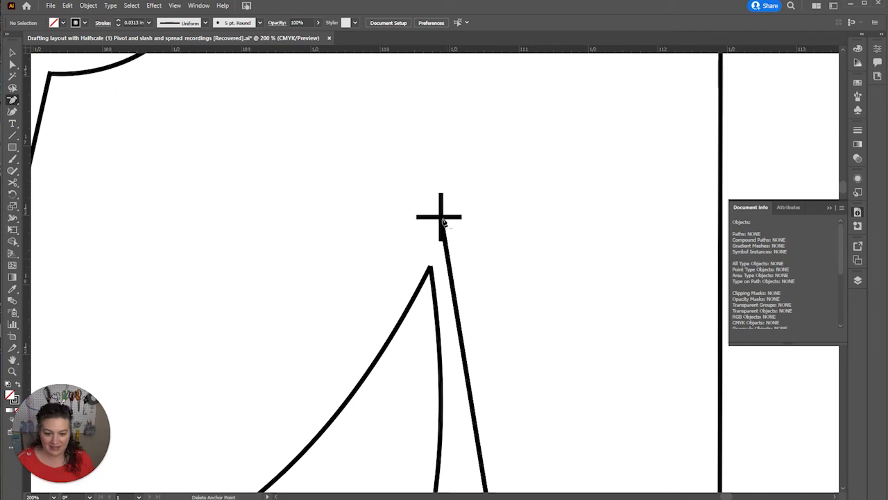
{"action": "left_click", "coordinate": [442, 220]}
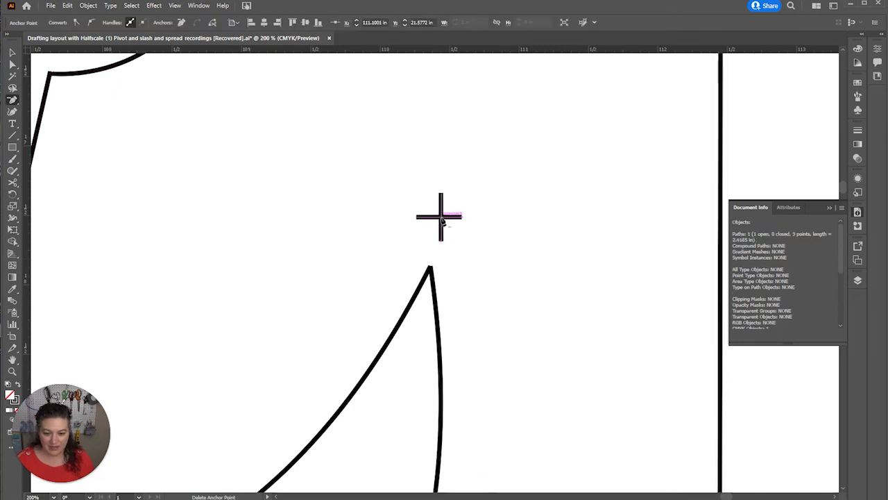
{"action": "scroll", "coordinate": [456, 327], "scroll_direction": "down", "scroll_amount": 10}
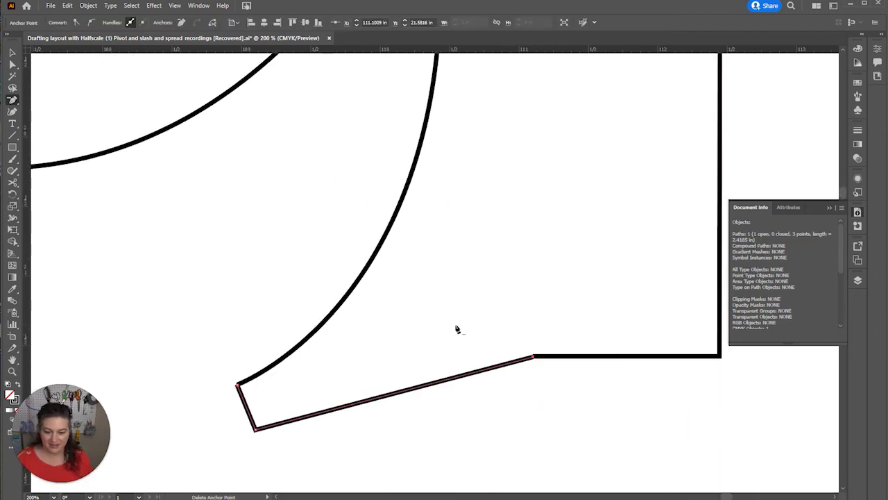
- Join the waist and side seam paths and smooth the waist corner point
{"action": "key", "text": "a"}
{"action": "left_click_drag", "start_coordinate": [545, 336], "coordinate": [546, 380]}
{"action": "key", "text": "ctrl+j"}
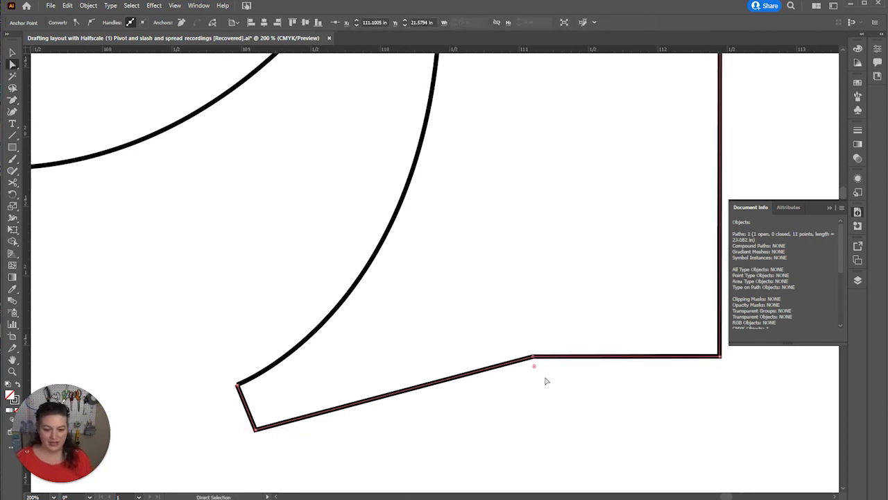
{"action": "left_click", "coordinate": [91, 22]}
{"action": "key", "text": "v"}
{"action": "key", "text": "ctrl+minus"}
{"action": "key", "text": "ctrl+minus"}
{"action": "key", "text": "ctrl+minus"}
{"action": "key", "text": "ctrl+minus"}
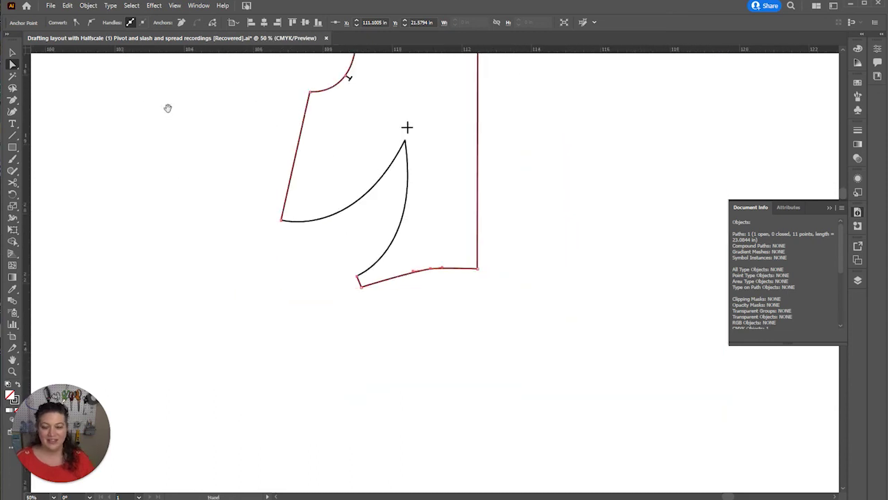
- Collapse the Document Info panel and pan left until both bodice patterns are visible
{"action": "scroll", "coordinate": [303, 331], "scroll_direction": "up", "scroll_amount": 3}
{"action": "scroll", "coordinate": [303, 331], "scroll_direction": "left", "scroll_amount": 2}
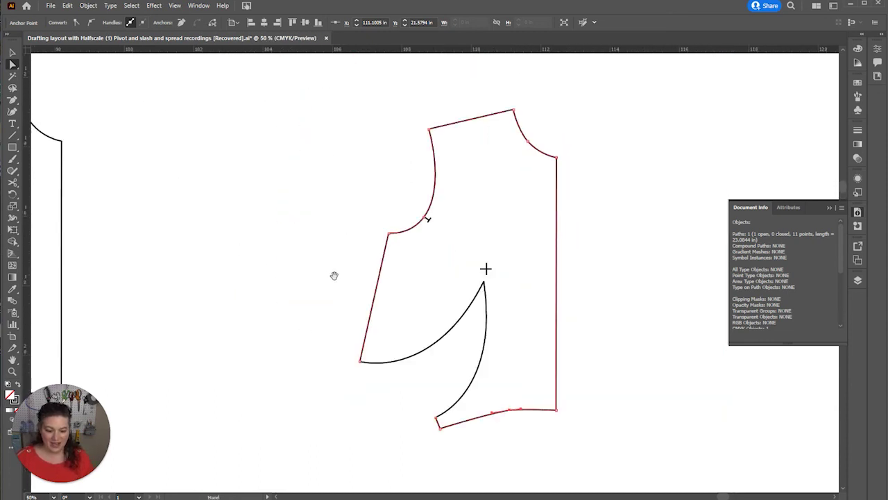
{"action": "scroll", "coordinate": [353, 276], "scroll_direction": "left", "scroll_amount": 2}
{"action": "left_click", "coordinate": [830, 208]}
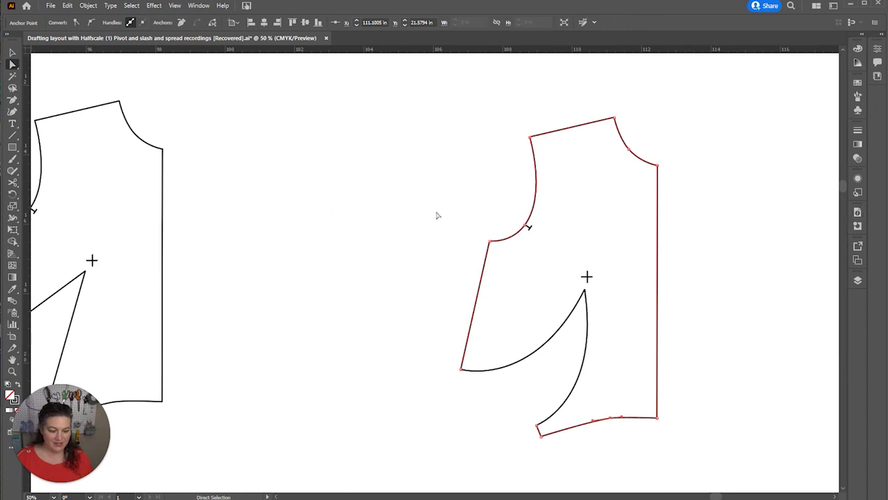
{"action": "scroll", "coordinate": [416, 206], "scroll_direction": "left", "scroll_amount": 2}
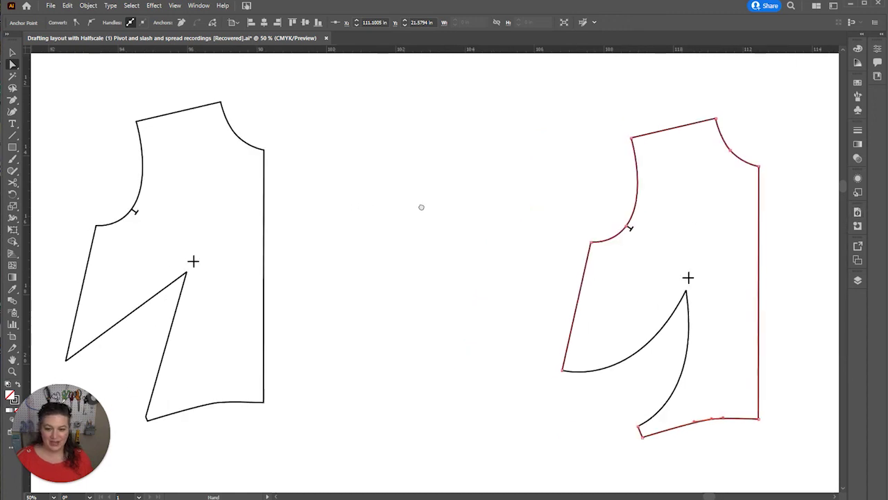